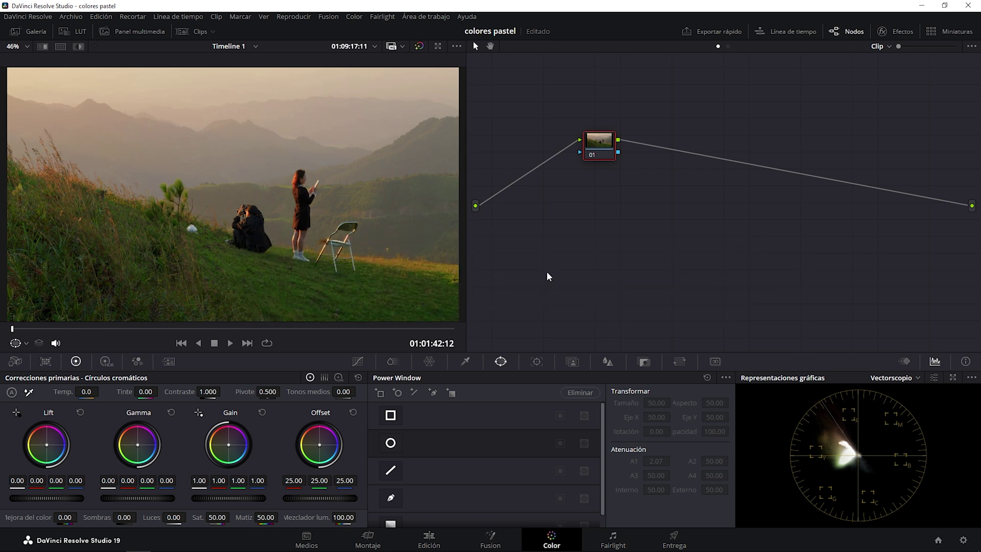
# Add a serial node and rename nodes 01 and 02 to 'cst entrada' and 'cst salida'.
pyautogui.click(963, 540)
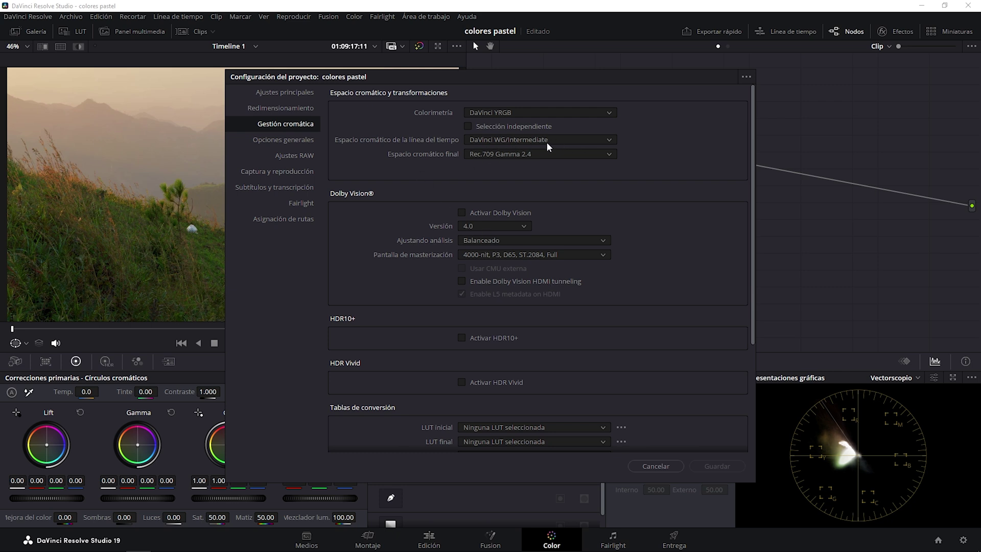
pyautogui.click(650, 462)
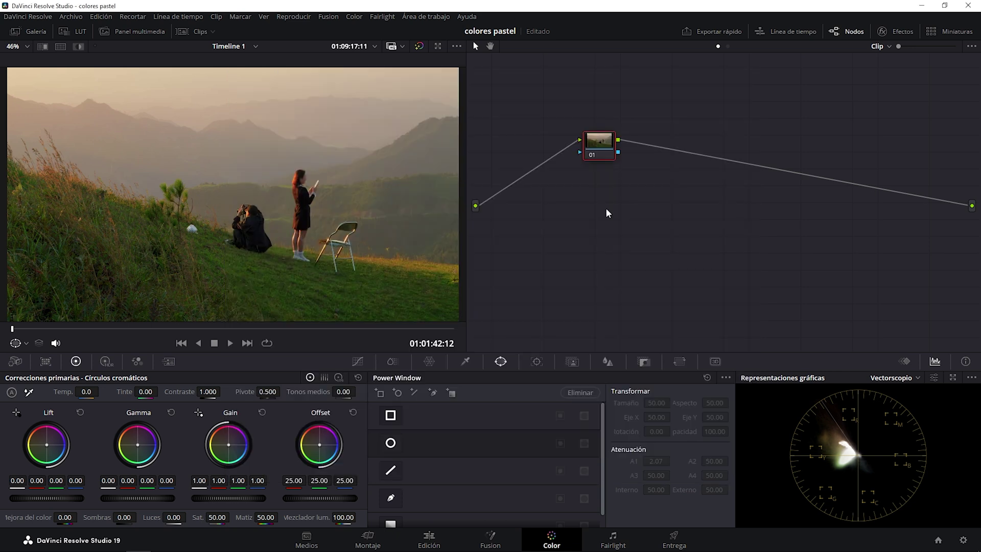
pyautogui.hotkey('alt', 's')
pyautogui.rightClick(598, 148)
pyautogui.click(602, 164)
pyautogui.write('cst entrada')
pyautogui.press('Return')
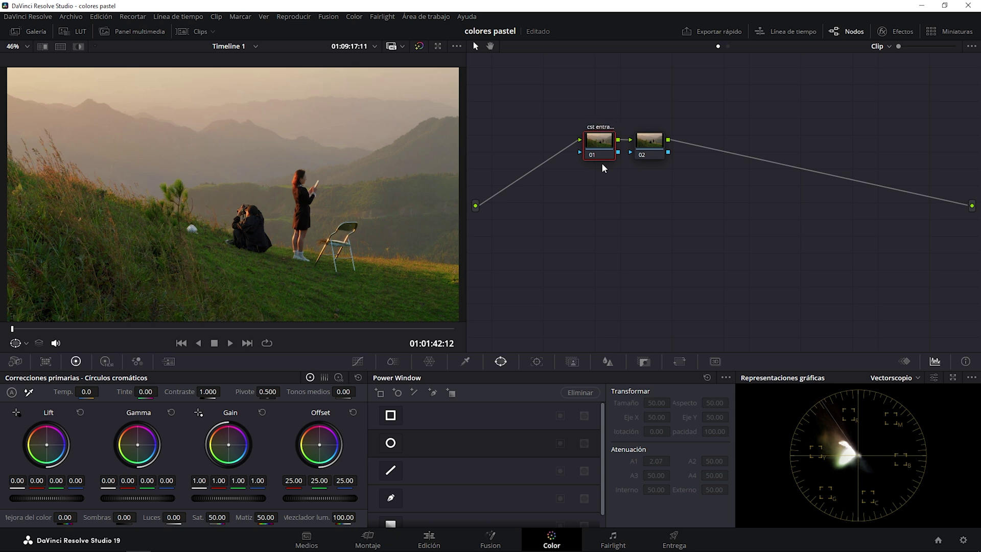
pyautogui.rightClick(656, 148)
pyautogui.click(665, 164)
pyautogui.write('cst salida')
pyautogui.press('Return')
# Apply Colour Space Transform to node 01 with input Rec. 709 and Gamma 2.4.
pyautogui.click(904, 31)
pyautogui.click(964, 65)
pyautogui.scroll(-5, 854, 222)
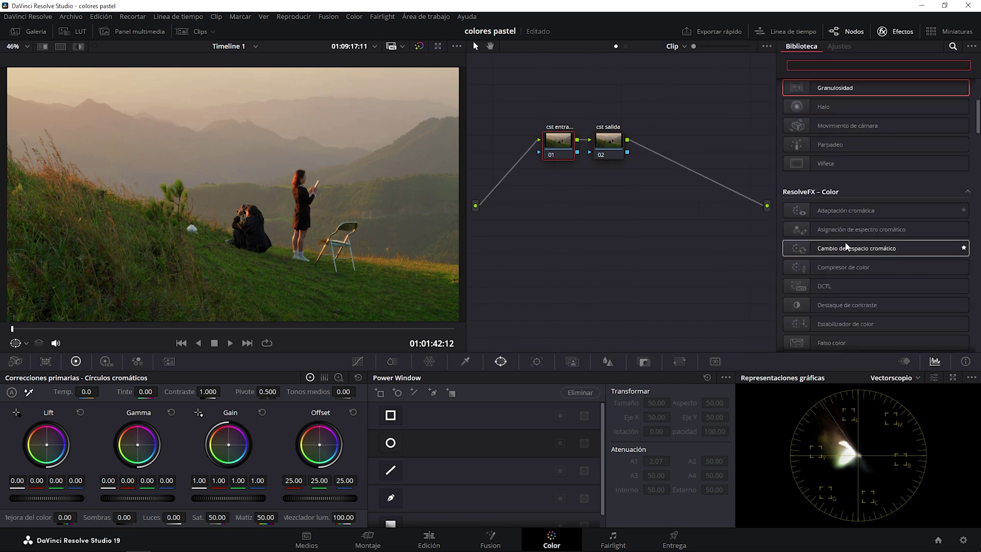
pyautogui.moveTo(859, 209); pyautogui.dragTo(559, 142)
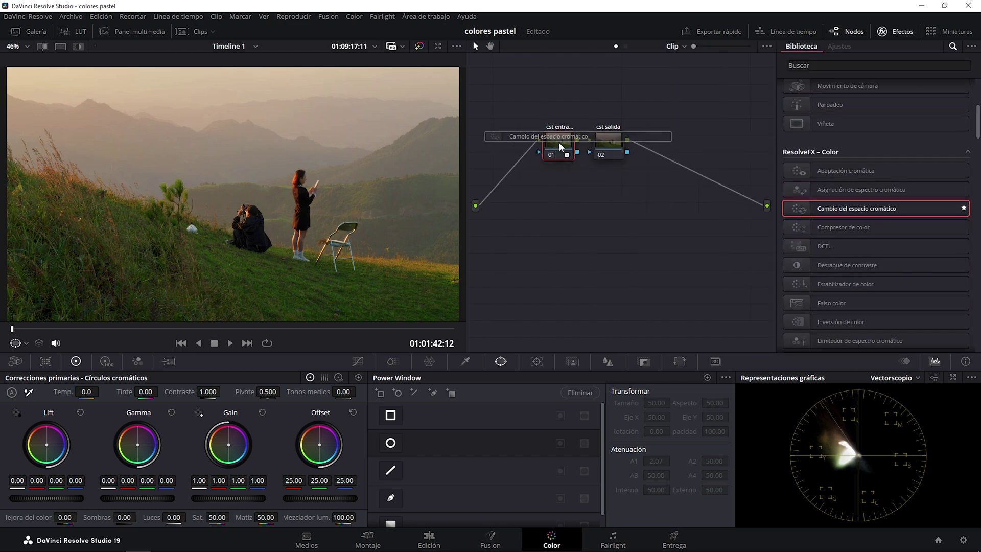
pyautogui.click(869, 117)
pyautogui.click(868, 231)
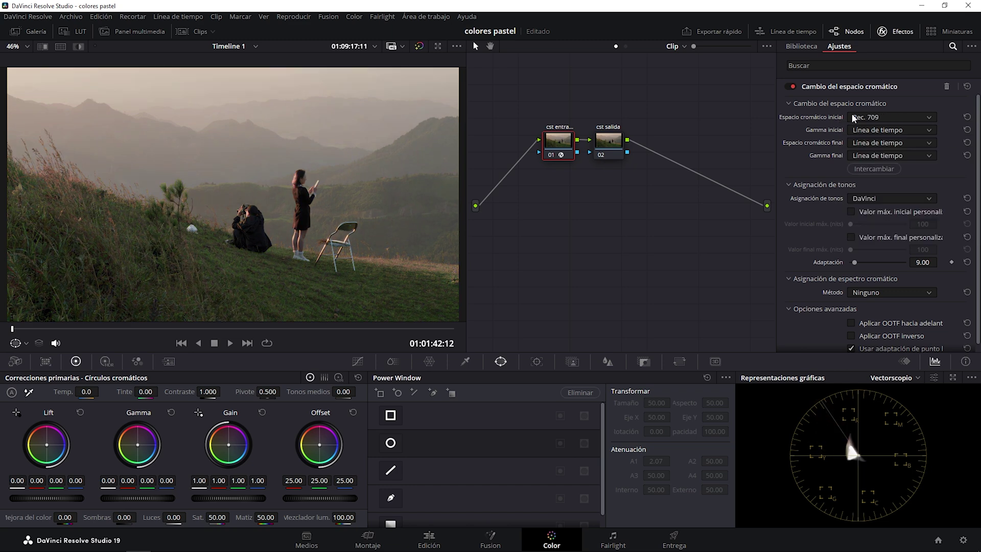
pyautogui.click(861, 130)
pyautogui.press('g')
pyautogui.press('Down')
pyautogui.press('Return')
# Set node 01's output to DaVinci Wide Gamut / Intermediate with saturation compression gamut mapping.
pyautogui.click(860, 143)
pyautogui.press('d')
pyautogui.press('Return')
pyautogui.click(864, 156)
pyautogui.press('d')
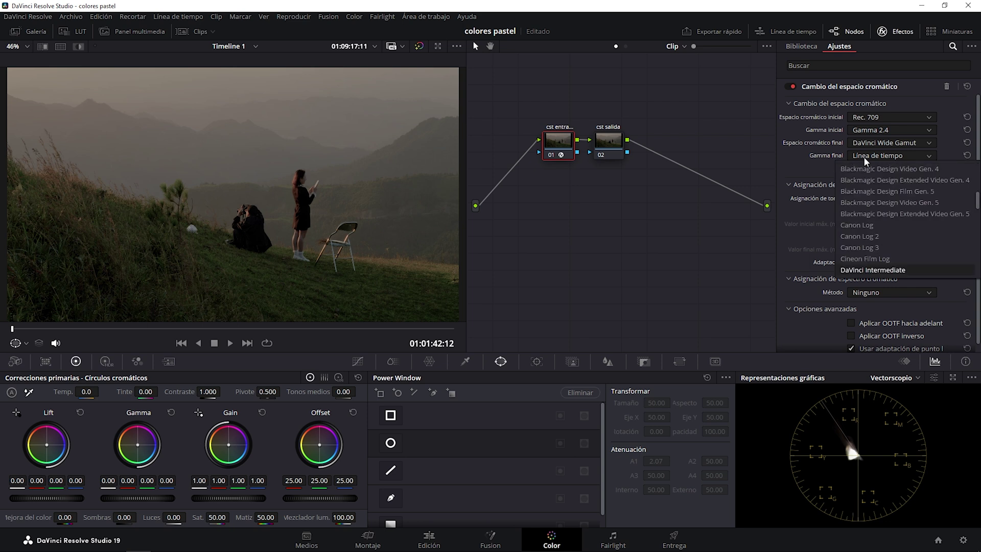
pyautogui.press('Return')
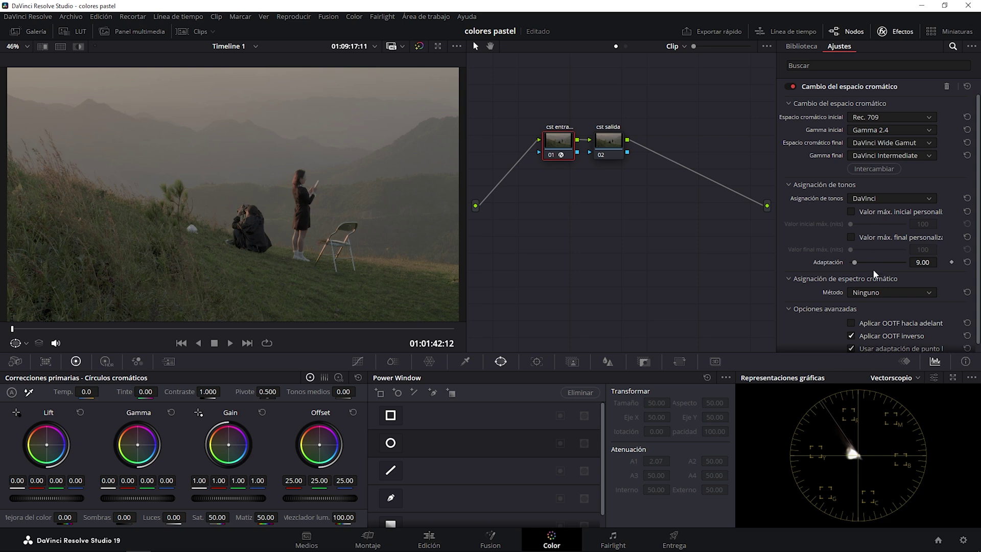
pyautogui.click(864, 293)
pyautogui.click(875, 322)
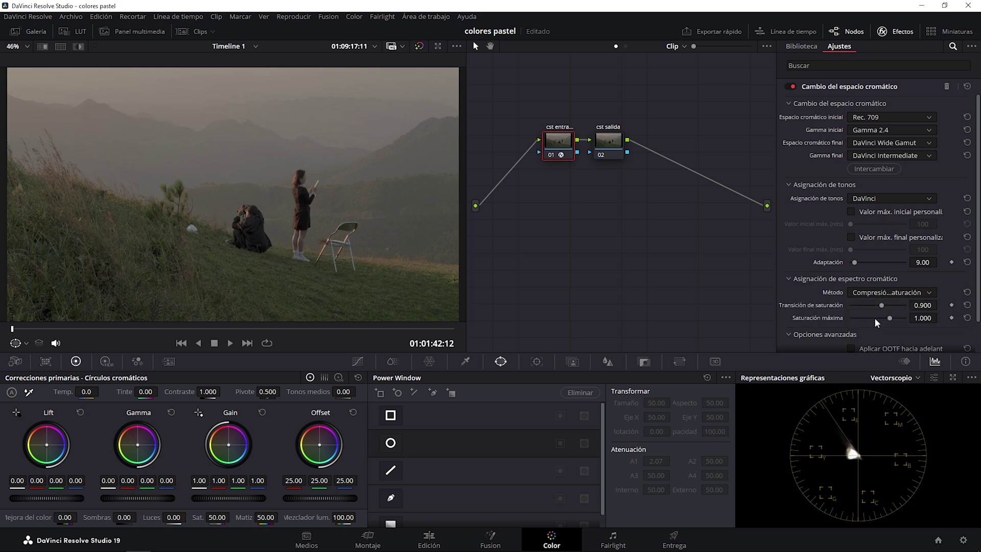
pyautogui.click(609, 146)
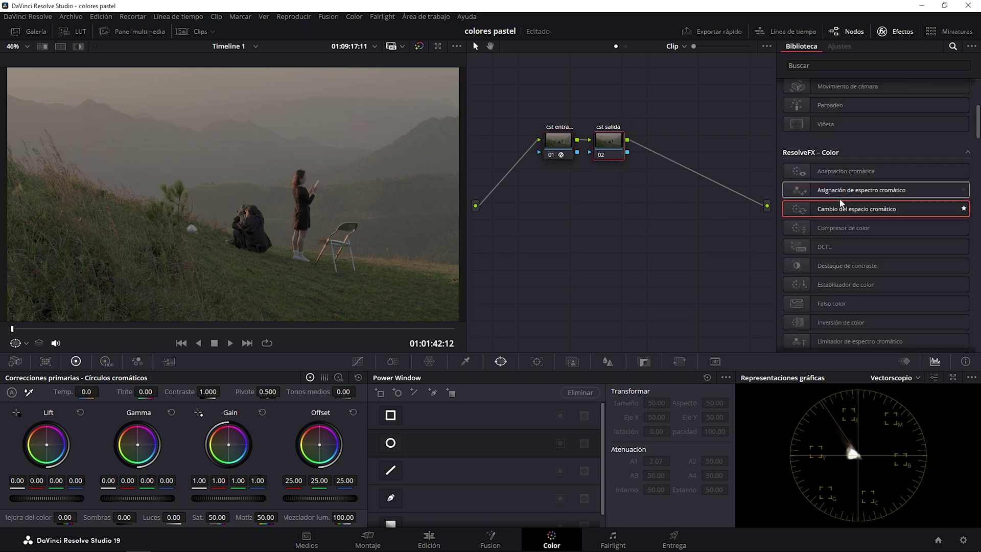
# Apply Colour Space Transform to node 02: DaVinci Wide Gamut/Intermediate in, Rec. 709/Gamma 2.4 out.
pyautogui.moveTo(848, 209); pyautogui.dragTo(608, 141)
pyautogui.click(853, 116)
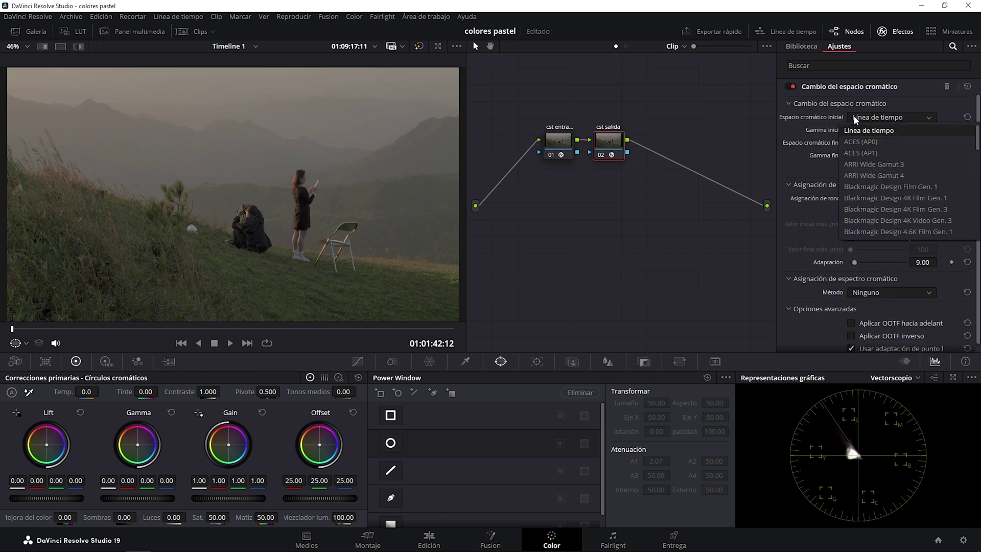
pyautogui.click(855, 118)
pyautogui.click(869, 131)
pyautogui.click(870, 130)
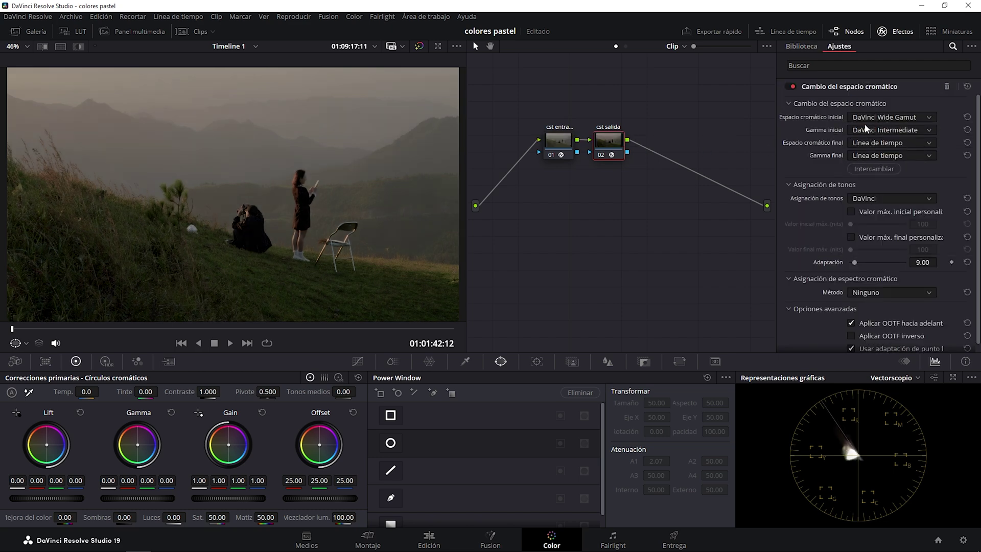
pyautogui.click(878, 142)
pyautogui.click(876, 143)
pyautogui.click(870, 154)
pyautogui.press('Return')
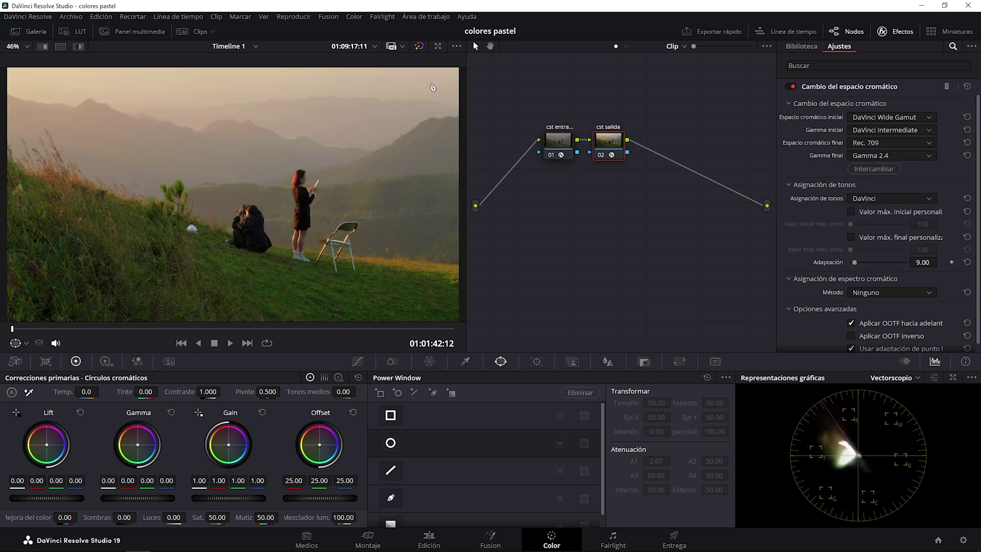
# Toggle the grading bypass twice to compare against the original and leave grading on.
pyautogui.click(419, 47)
pyautogui.click(419, 47)
pyautogui.click(418, 46)
pyautogui.click(419, 47)
# Hide the Effects panel, spread the CST nodes apart and add serial nodes between them.
pyautogui.click(886, 32)
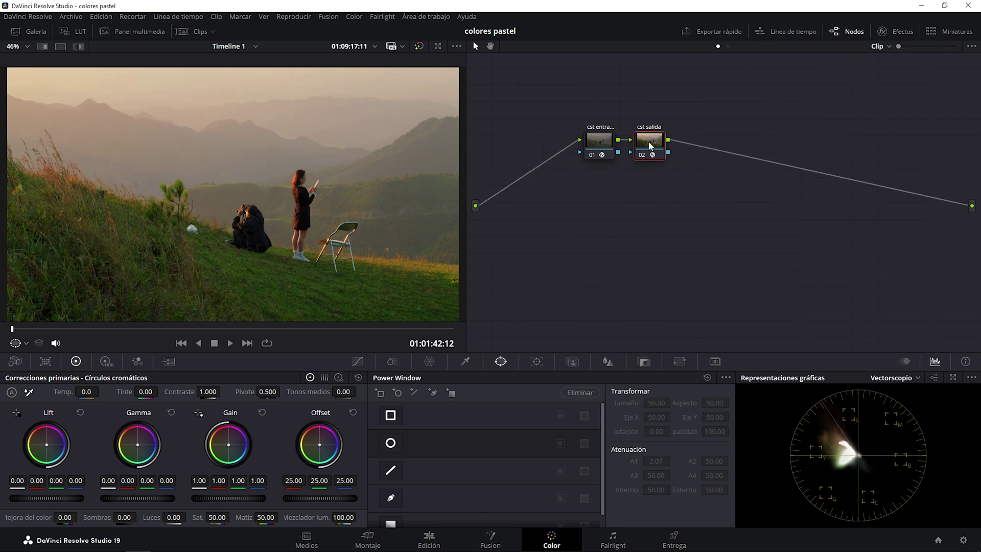
pyautogui.moveTo(650, 145); pyautogui.dragTo(826, 252)
pyautogui.moveTo(598, 145); pyautogui.dragTo(541, 136)
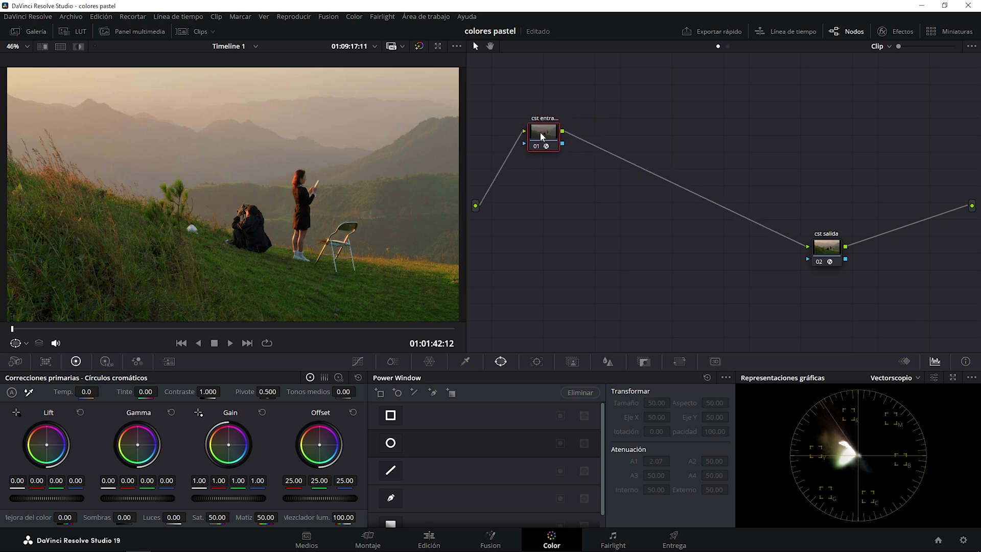
pyautogui.hotkey('alt', 's')
pyautogui.hotkey('alt', 's')
pyautogui.hotkey('alt', 's')
# Rename the three new nodes 'primarios', 'curva' and 'HSV'.
pyautogui.rightClick(593, 135)
pyautogui.click(603, 150)
pyautogui.write('primarios')
pyautogui.rightClick(639, 135)
pyautogui.click(652, 155)
pyautogui.write('curva')
pyautogui.rightClick(692, 135)
pyautogui.click(704, 153)
pyautogui.write('HSV')
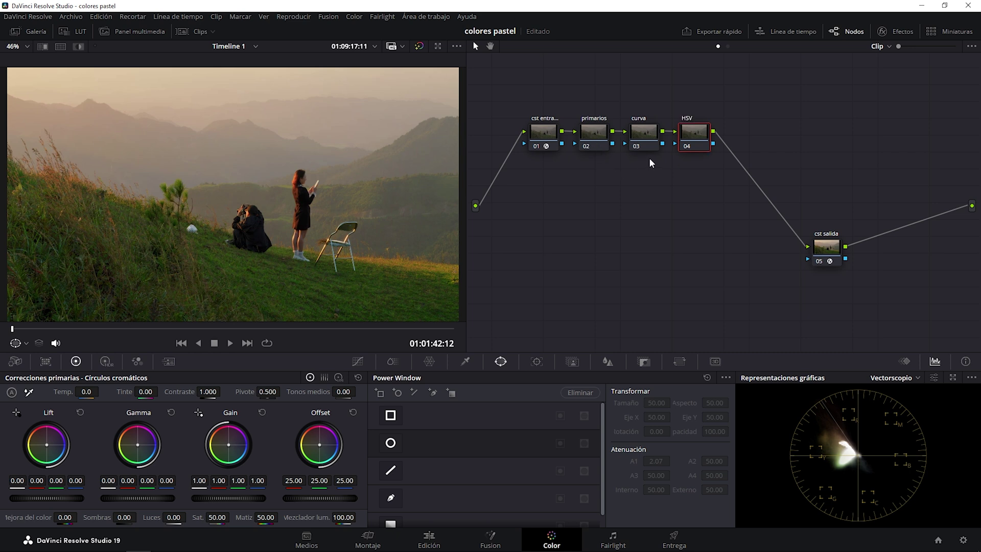
pyautogui.click(646, 137)
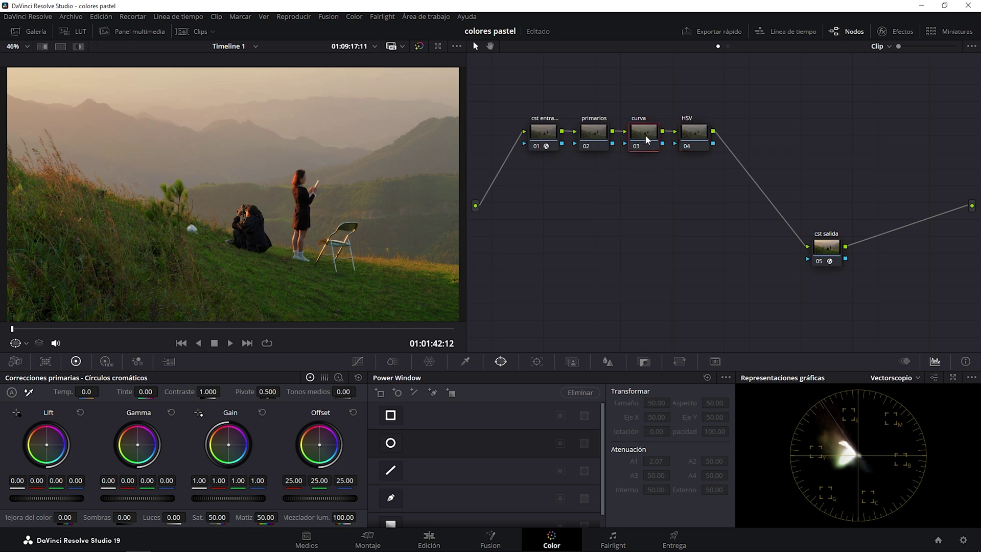
# On the curva node, lower the curve's white point and add a lifted midtone point.
pyautogui.click(359, 362)
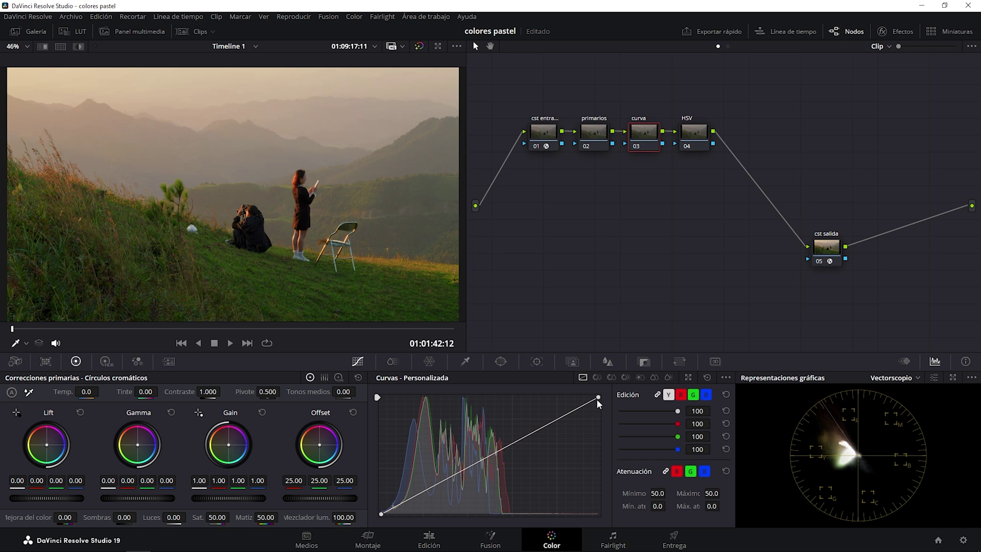
pyautogui.moveTo(598, 398); pyautogui.dragTo(604, 438)
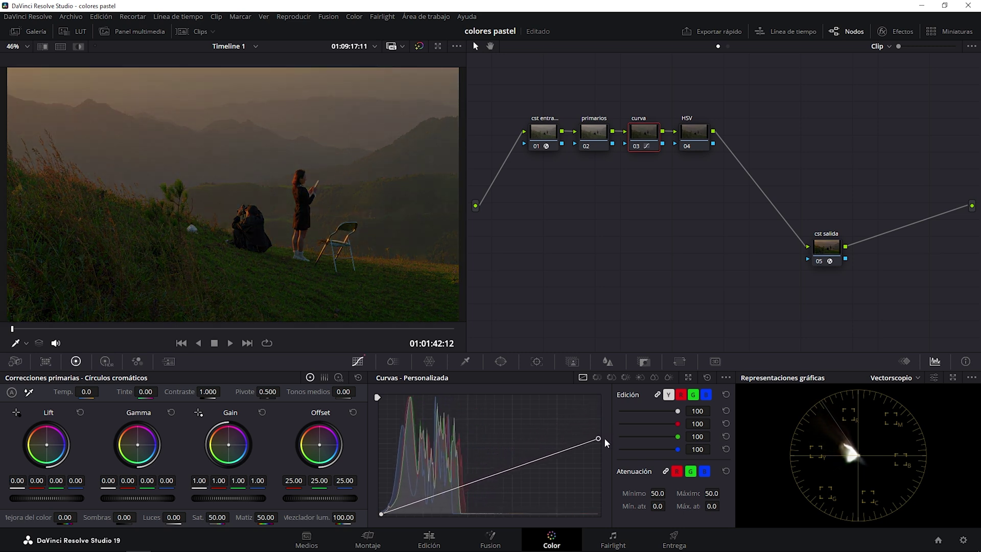
pyautogui.moveTo(437, 493); pyautogui.dragTo(459, 477)
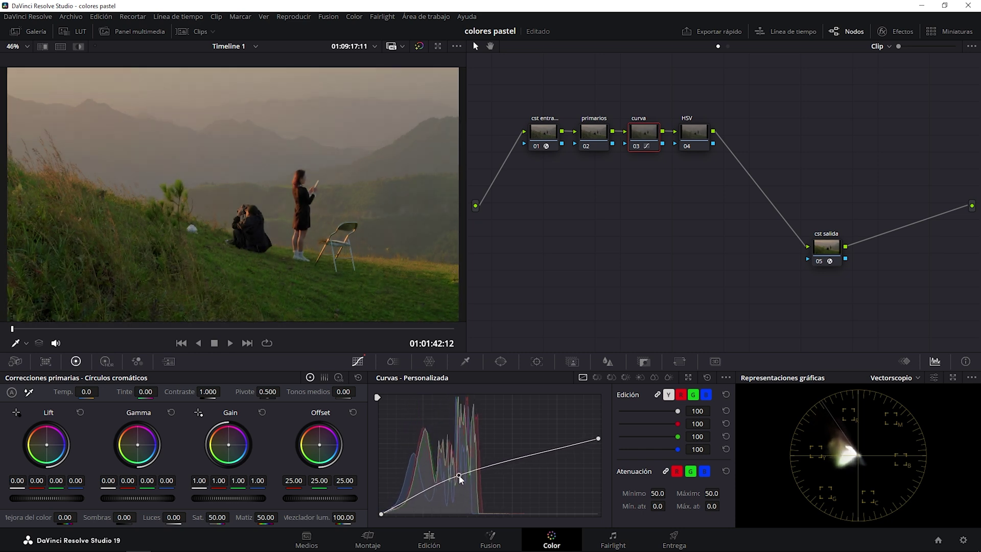
# Toggle the curva node off and on twice to compare the curve.
pyautogui.click(636, 147)
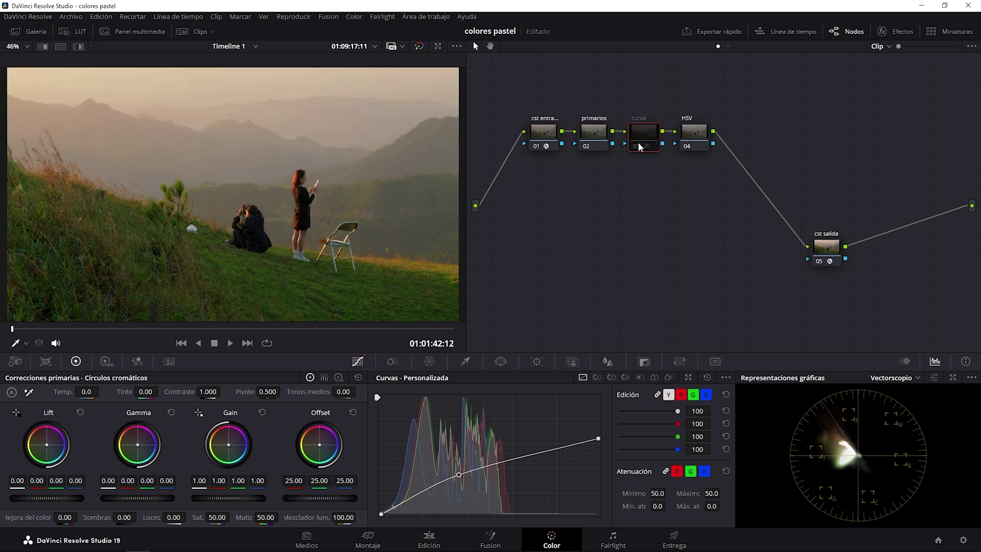
pyautogui.click(637, 146)
pyautogui.click(637, 146)
pyautogui.click(638, 146)
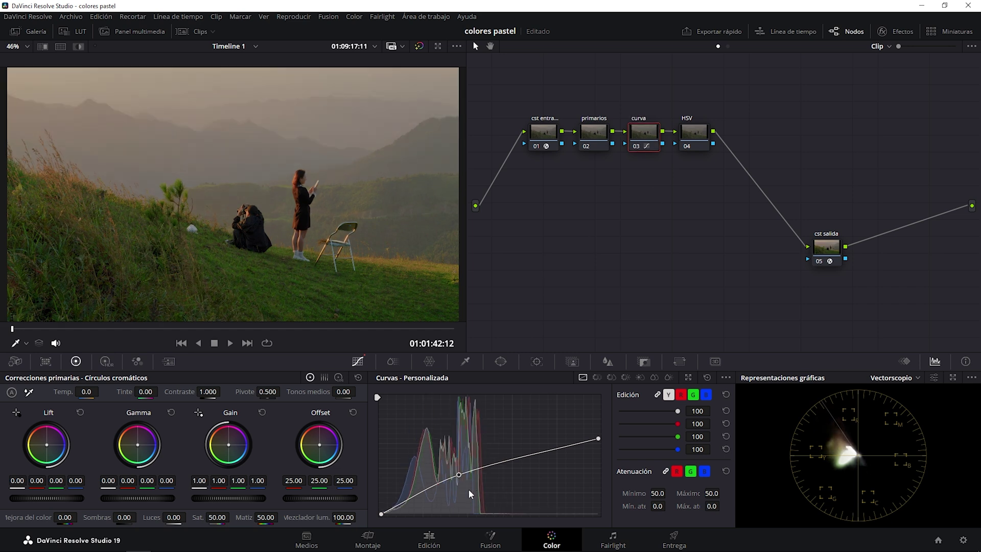
pyautogui.click(691, 137)
# Set the HSV node's colour space to HSV and adjust which channels it affects.
pyautogui.rightClick(691, 137)
pyautogui.moveTo(710, 259)
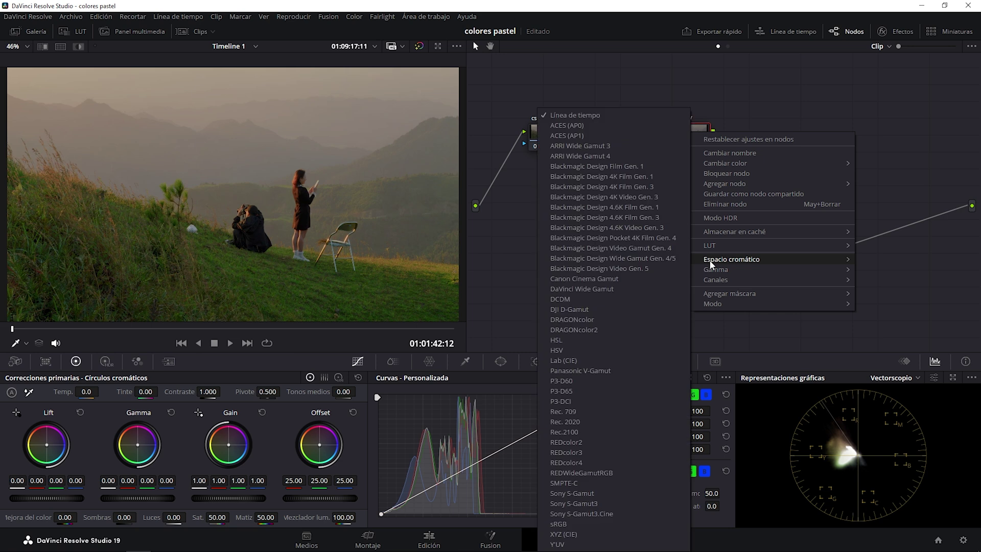
pyautogui.click(557, 351)
pyautogui.rightClick(697, 134)
pyautogui.moveTo(726, 286)
pyautogui.click(876, 281)
pyautogui.rightClick(695, 135)
pyautogui.moveTo(729, 285)
pyautogui.click(871, 305)
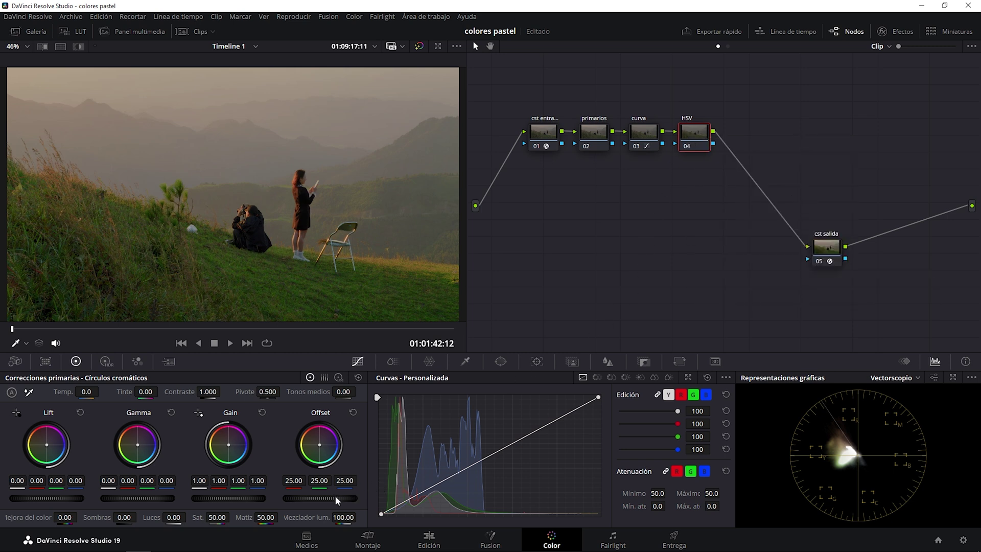
# Raise the HSV node's offset to 30 and gain to 1.14, toggling it to compare.
pyautogui.moveTo(335, 495); pyautogui.dragTo(382, 495)
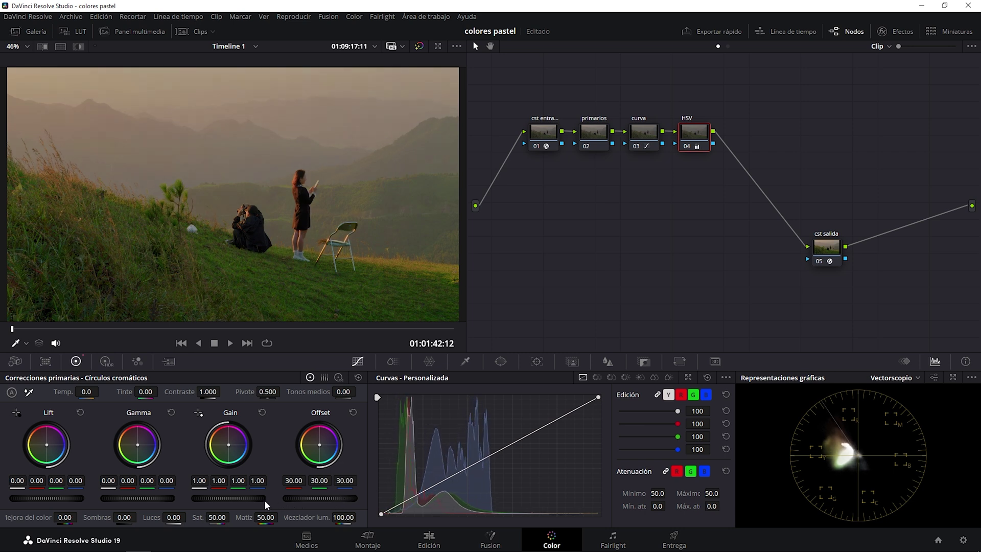
pyautogui.moveTo(202, 497); pyautogui.dragTo(229, 498)
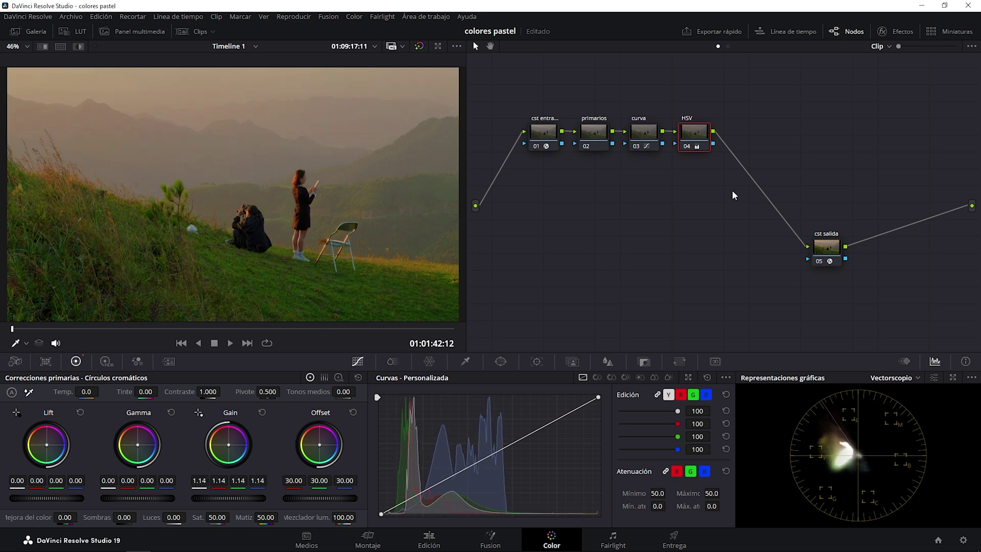
pyautogui.click(685, 146)
pyautogui.click(686, 146)
pyautogui.click(686, 146)
pyautogui.click(686, 146)
pyautogui.click(594, 133)
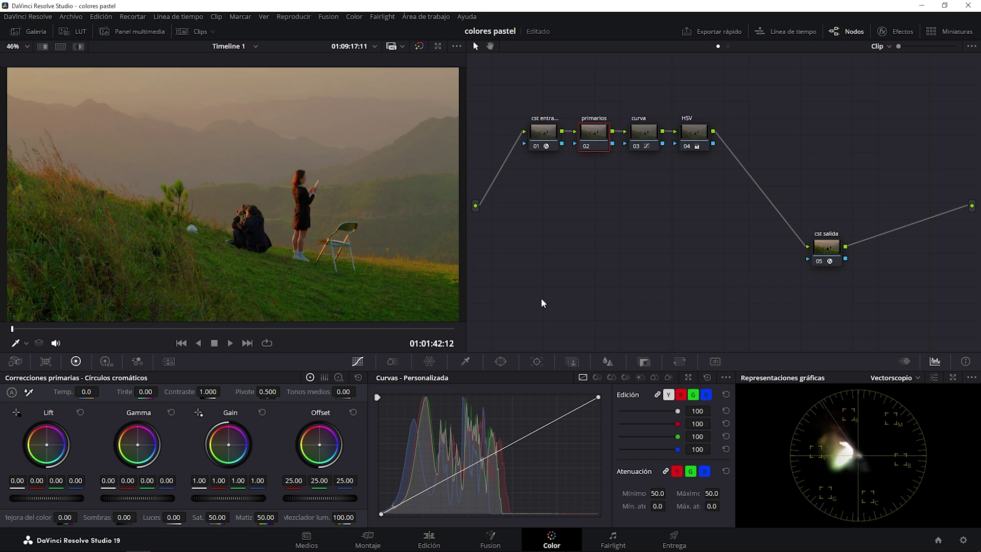
# Add a serial node after HSV, move it below the chain and name it 'Look'.
pyautogui.click(700, 133)
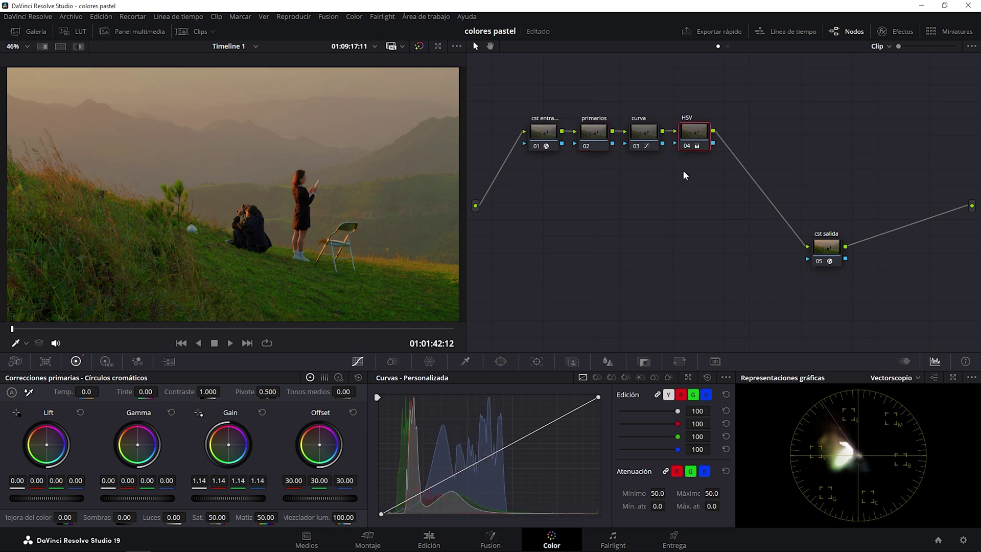
pyautogui.hotkey('alt', 's')
pyautogui.moveTo(734, 138); pyautogui.dragTo(535, 194)
pyautogui.rightClick(537, 194)
pyautogui.click(555, 218)
pyautogui.write('Look')
pyautogui.press('Return')
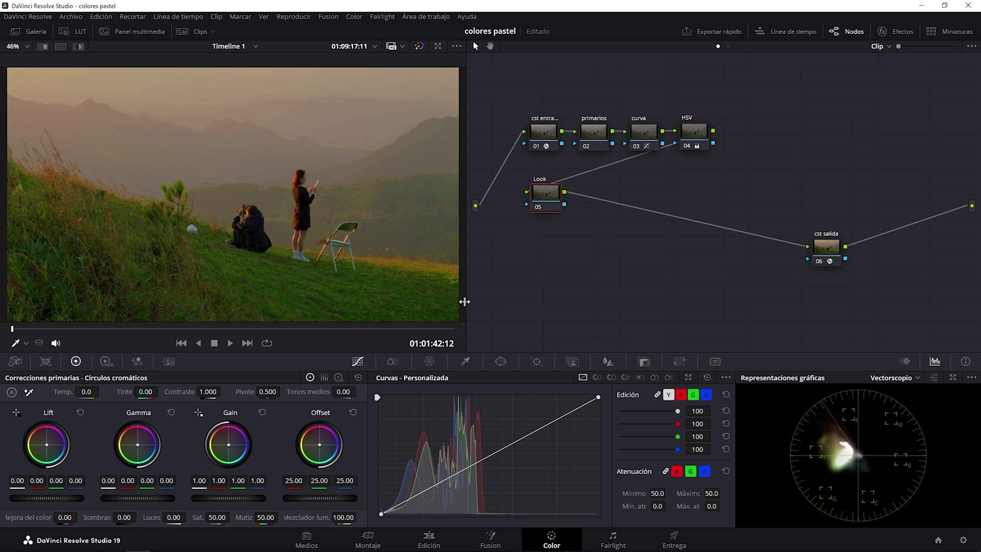
# Shape the Lum vs Sat curve to desaturate highlights, reaching 0.94 at luminance 0.52.
pyautogui.click(624, 379)
pyautogui.click(639, 376)
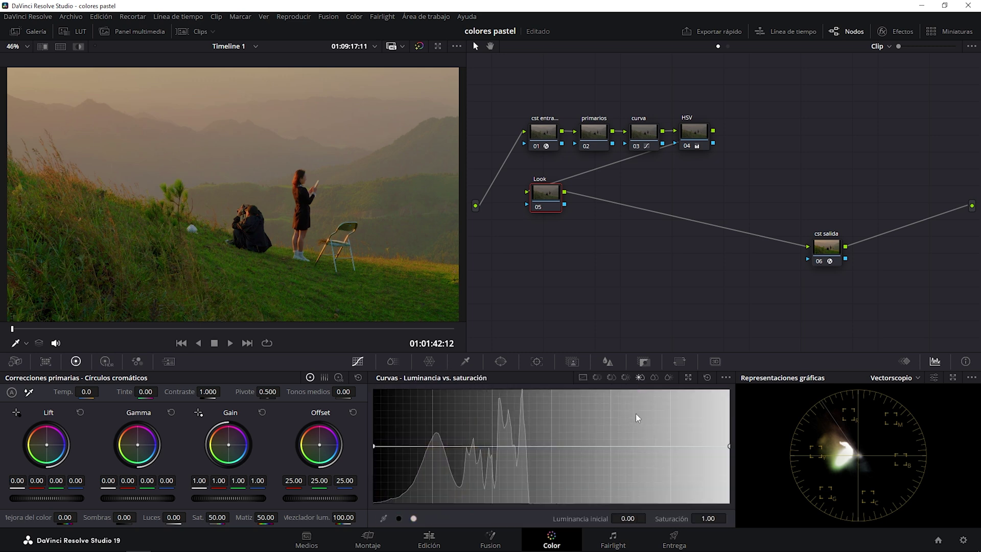
pyautogui.moveTo(729, 447); pyautogui.dragTo(730, 458)
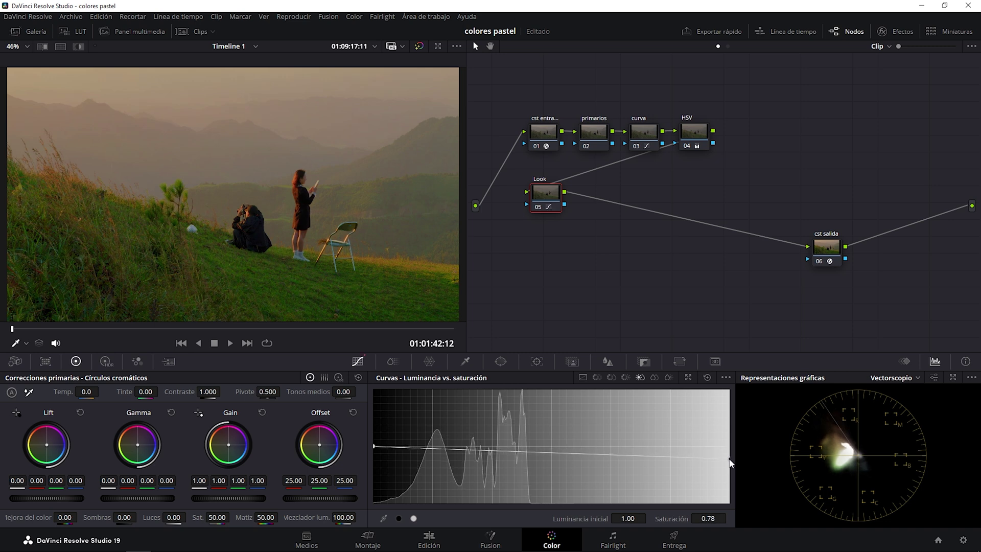
pyautogui.click(554, 452)
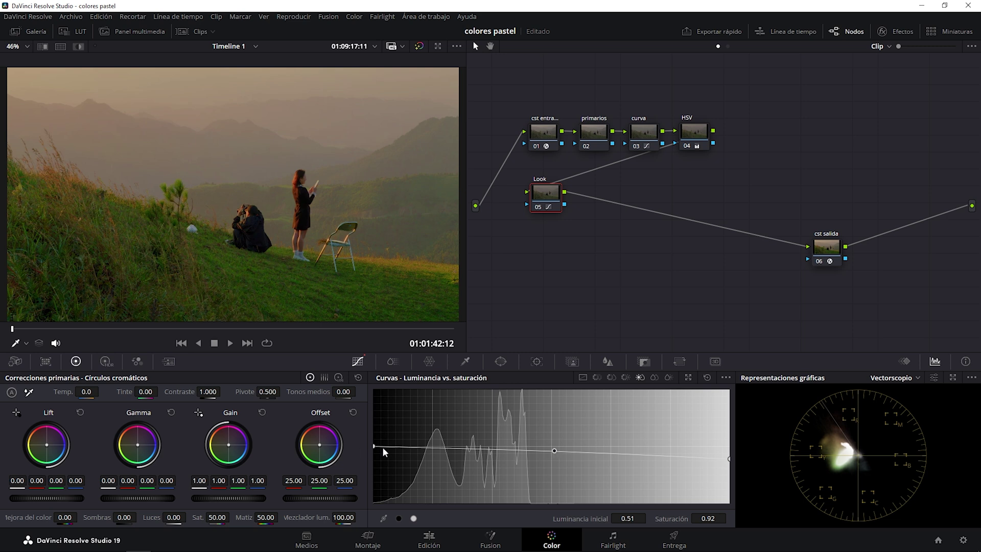
pyautogui.moveTo(374, 446); pyautogui.dragTo(372, 451)
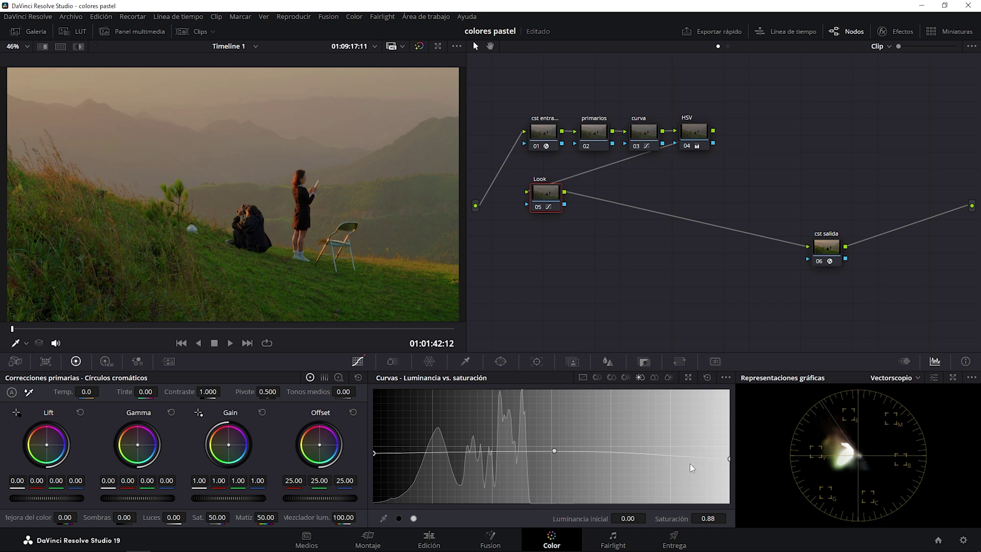
pyautogui.moveTo(554, 450); pyautogui.dragTo(558, 452)
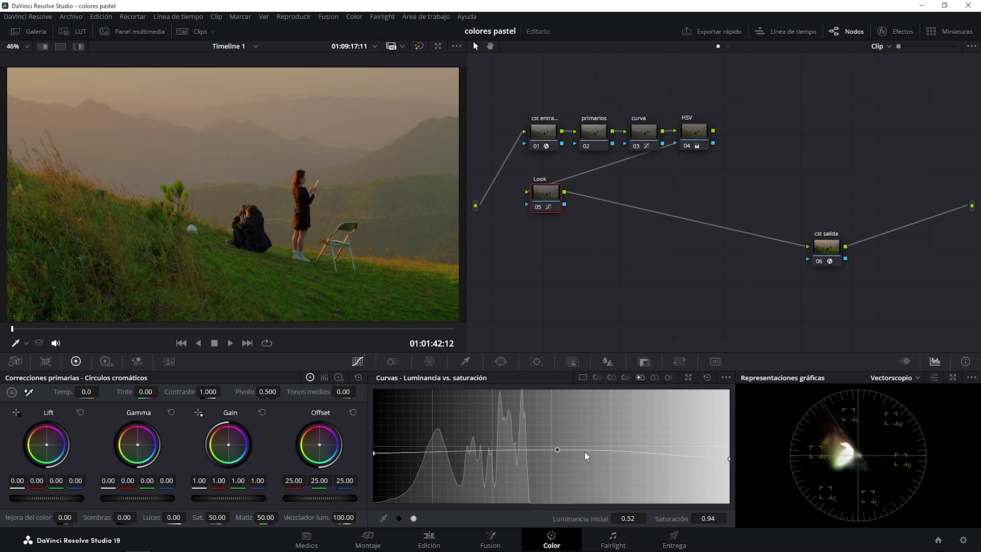
pyautogui.click(393, 361)
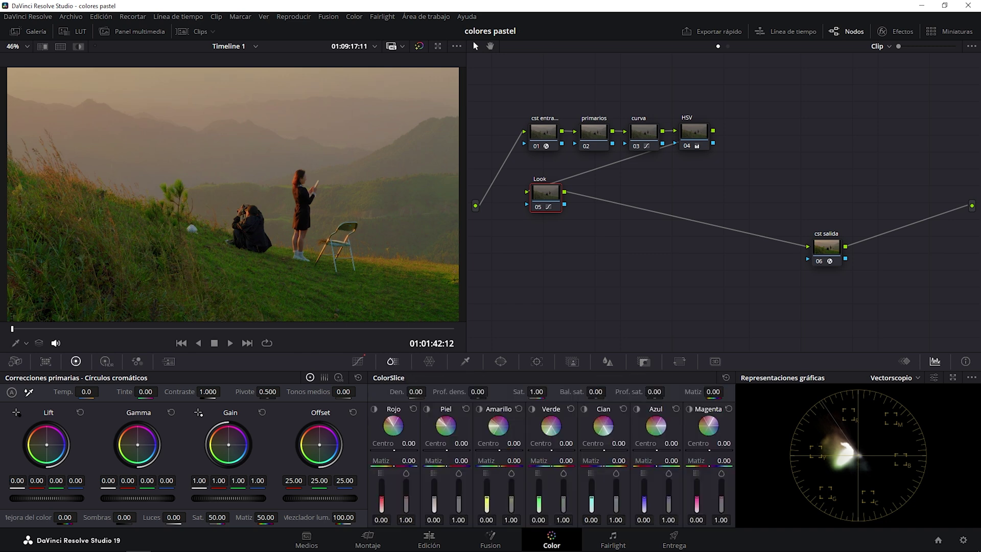
# Raise the Look node's Amarillo ColorSlice to 0.46 and Verde to 0.34.
pyautogui.moveTo(486, 498); pyautogui.dragTo(486, 490)
pyautogui.moveTo(487, 494)
pyautogui.mouseDown()
pyautogui.moveTo(556, 492)
pyautogui.moveTo(539, 493)
pyautogui.mouseUp()
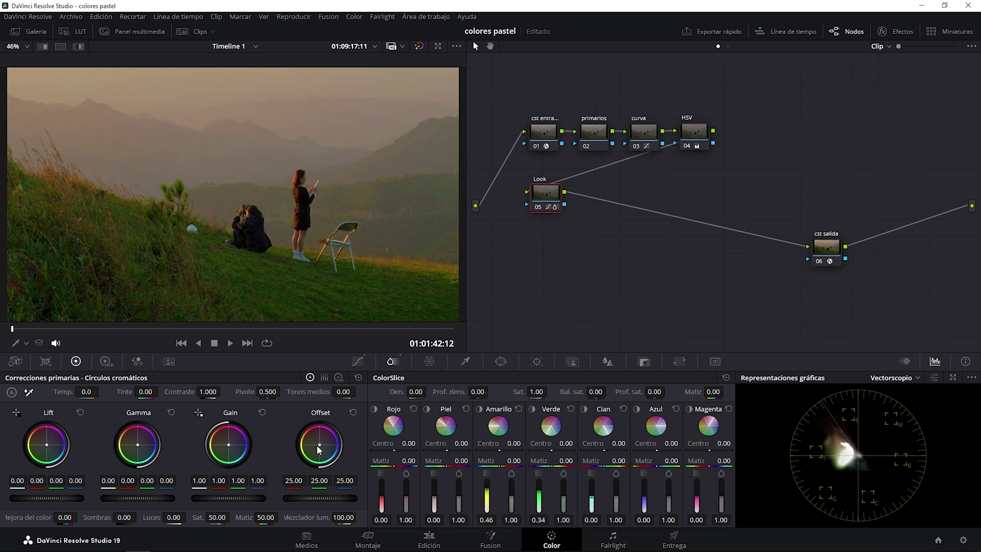
# Cool the Look offset to 23.59/25.07/25.68 and nudge gamma to green 0.01, blue -0.01.
pyautogui.moveTo(321, 449); pyautogui.dragTo(316, 453)
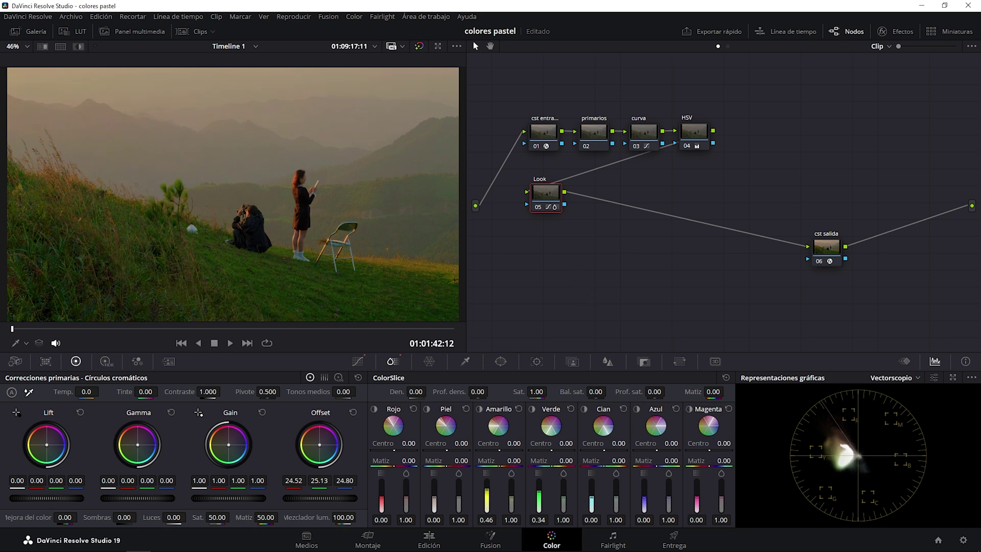
pyautogui.moveTo(315, 453); pyautogui.dragTo(322, 452)
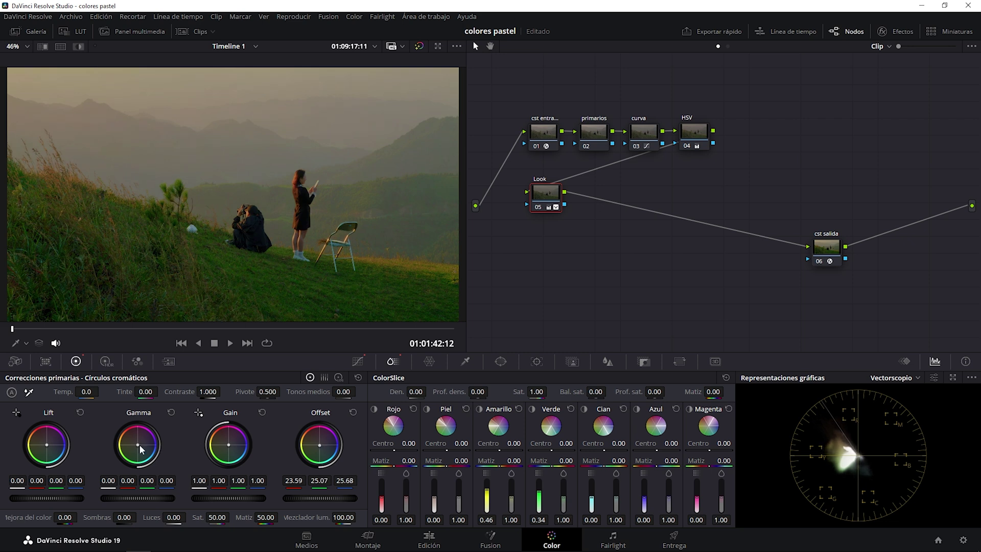
pyautogui.moveTo(138, 448); pyautogui.dragTo(139, 448)
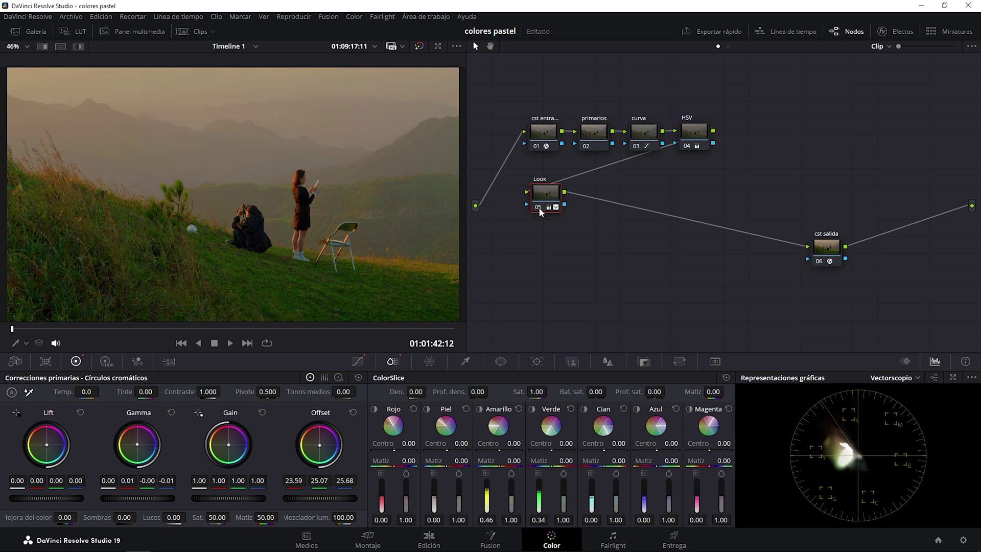
# Add a serial node after Look and name it 'Brillo'.
pyautogui.hotkey('alt', 's')
pyautogui.rightClick(604, 191)
pyautogui.click(606, 213)
pyautogui.write('Brillo')
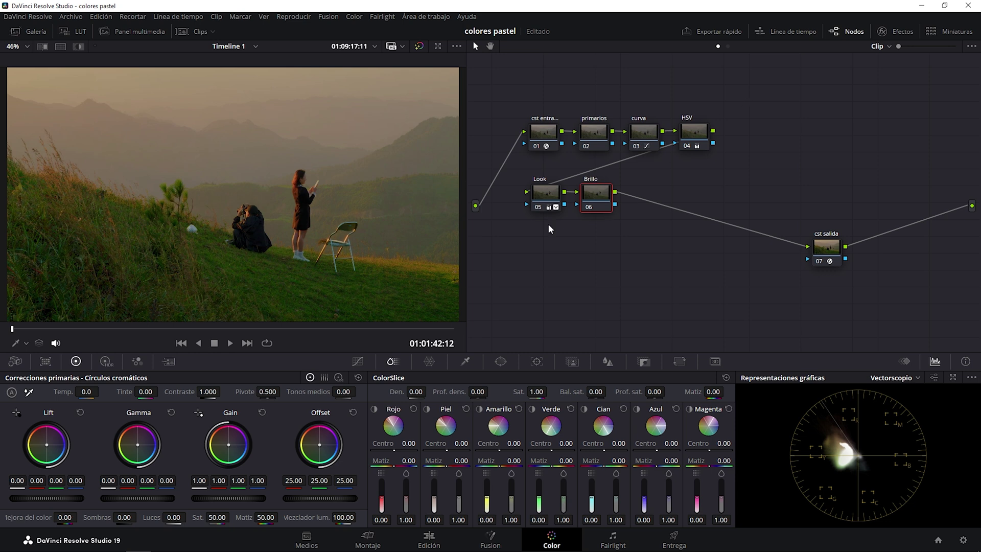
# Search the effects library for 'brillo' and apply the Brillo glow to node 06.
pyautogui.click(897, 33)
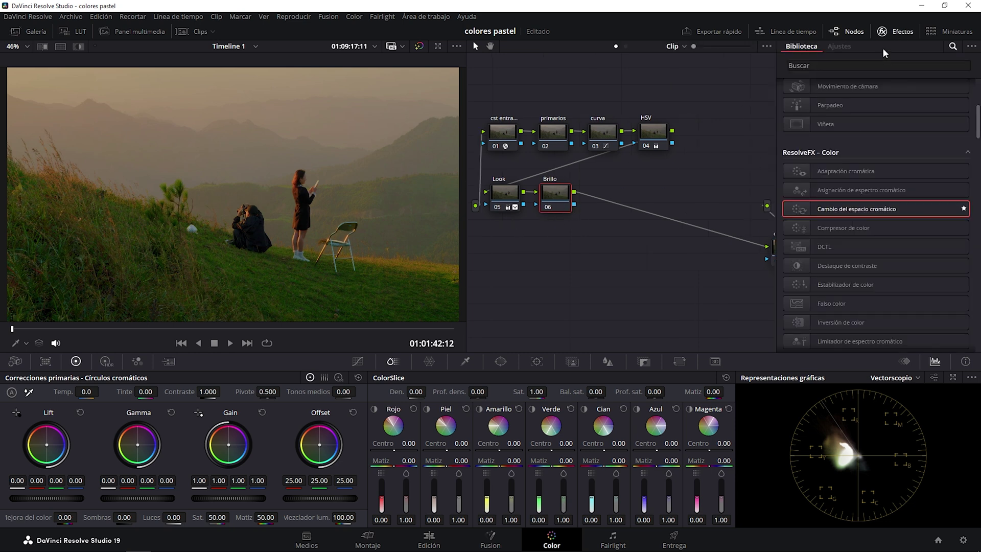
pyautogui.write('brillo')
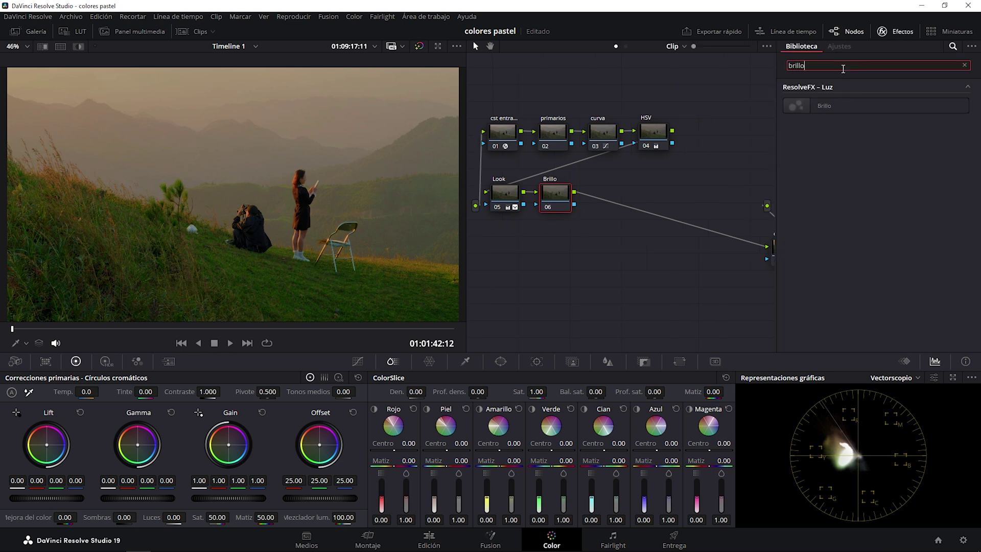
pyautogui.moveTo(832, 103); pyautogui.dragTo(553, 195)
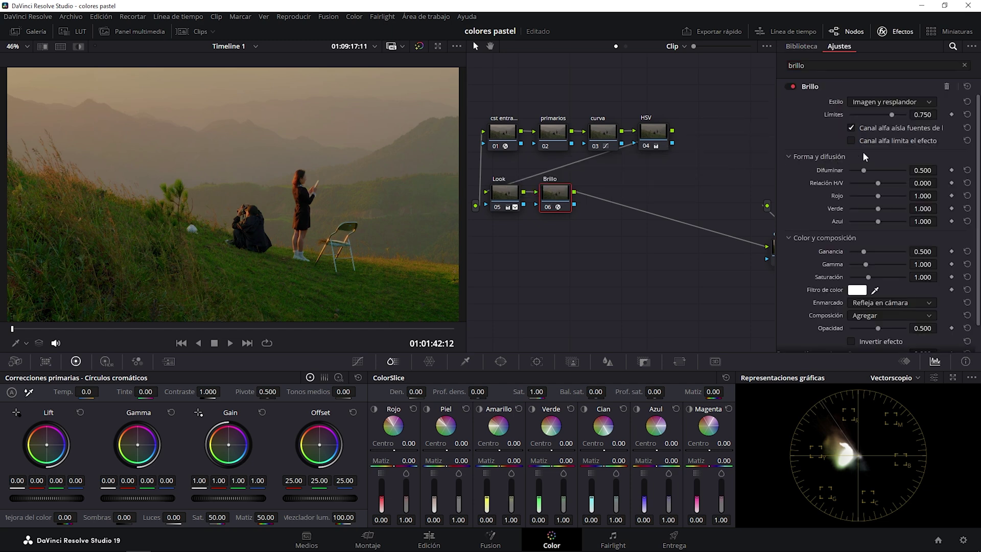
pyautogui.click(856, 317)
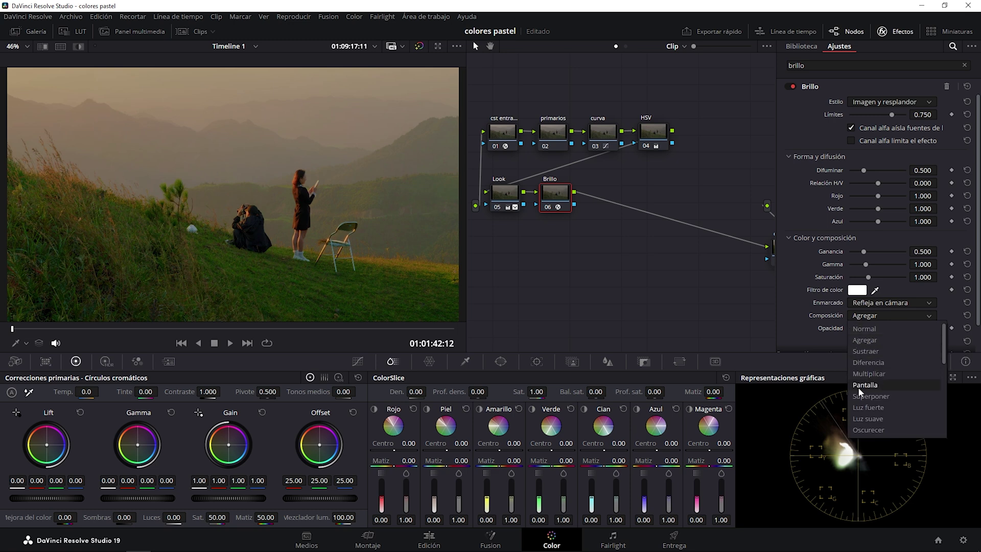
# Set the glow to Luz suave with threshold 0.175, gain 0.606 and saturation 1.239.
pyautogui.click(865, 419)
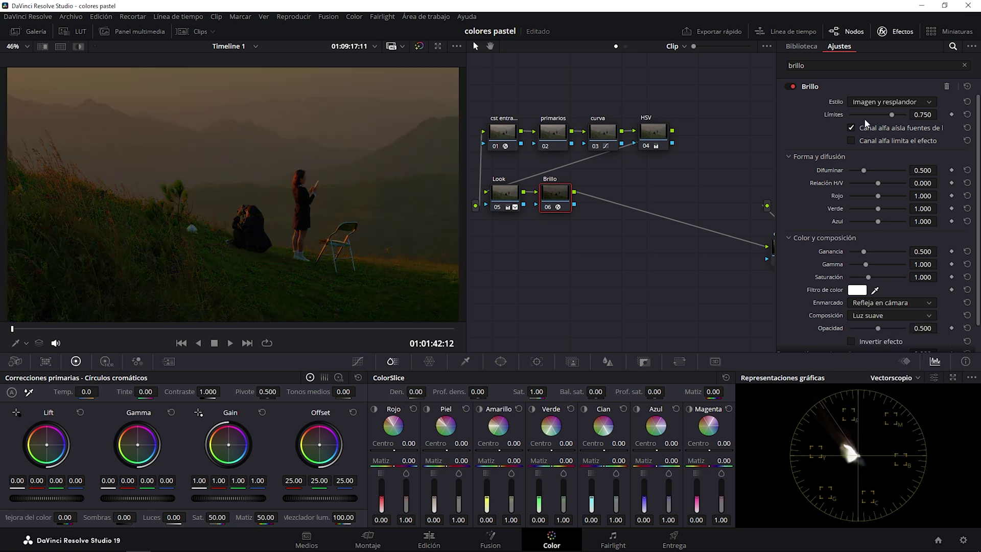
pyautogui.moveTo(889, 114); pyautogui.dragTo(859, 115)
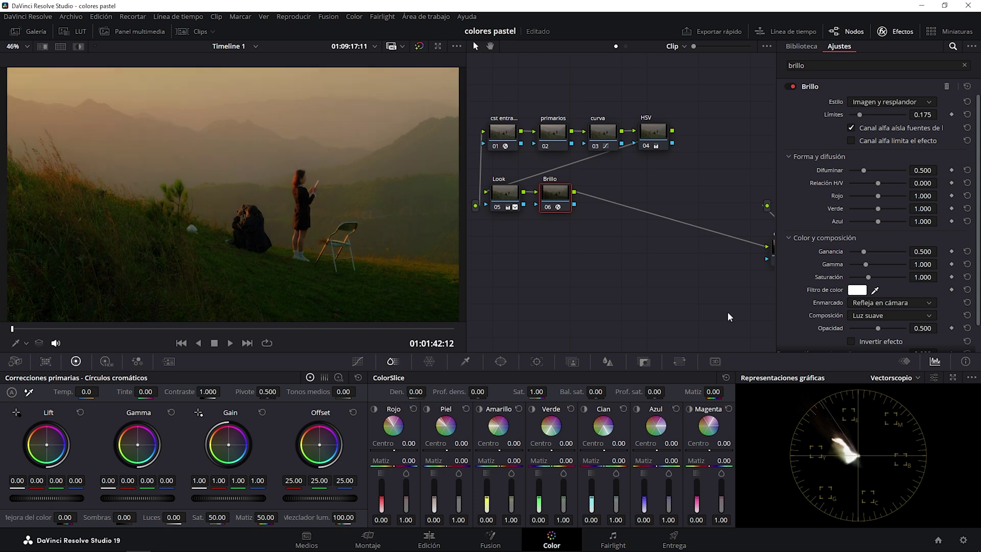
pyautogui.moveTo(863, 251); pyautogui.dragTo(864, 263)
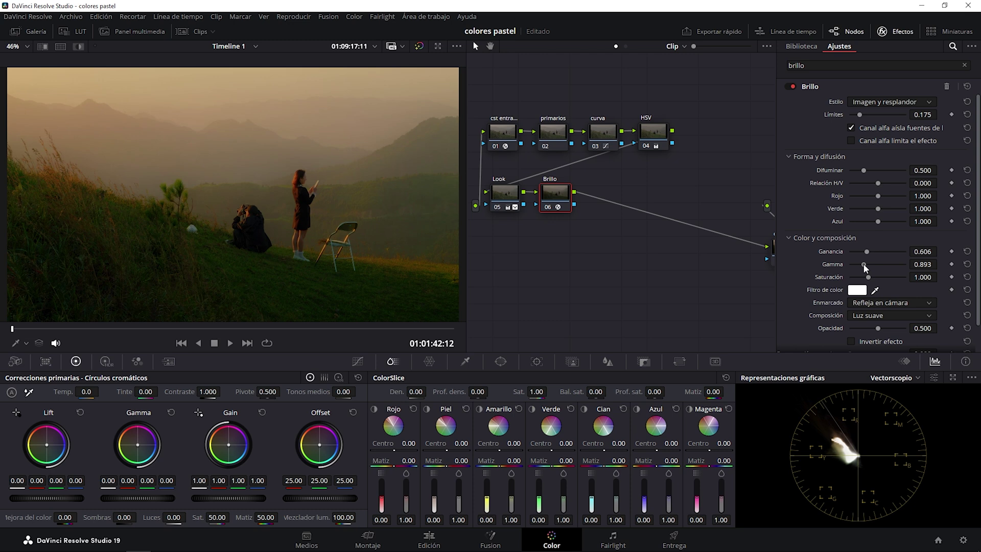
pyautogui.moveTo(868, 277); pyautogui.dragTo(875, 281)
# Give the glow a pale yellow colour filter.
pyautogui.click(857, 290)
pyautogui.click(557, 226)
pyautogui.moveTo(556, 226); pyautogui.dragTo(552, 271)
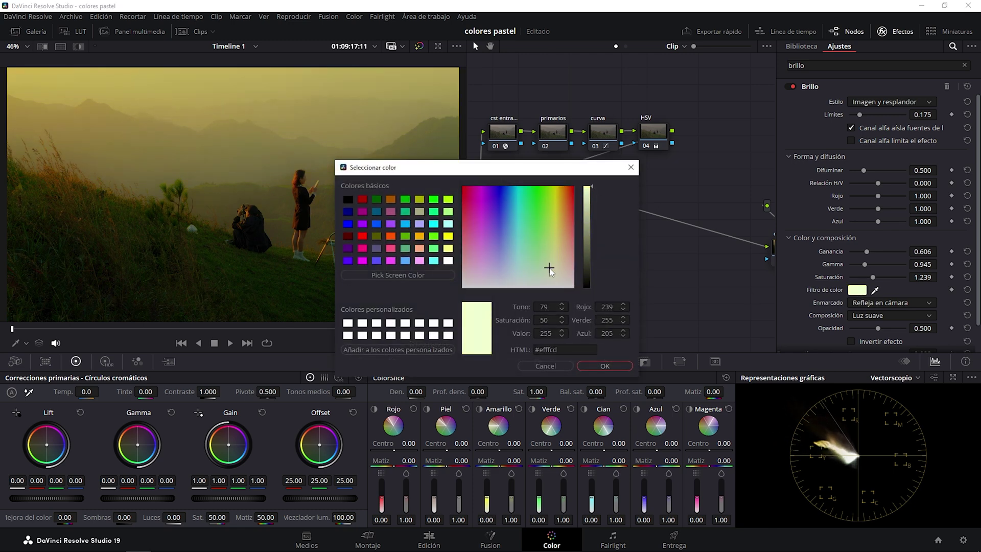
pyautogui.moveTo(554, 271); pyautogui.dragTo(552, 270)
pyautogui.click(604, 366)
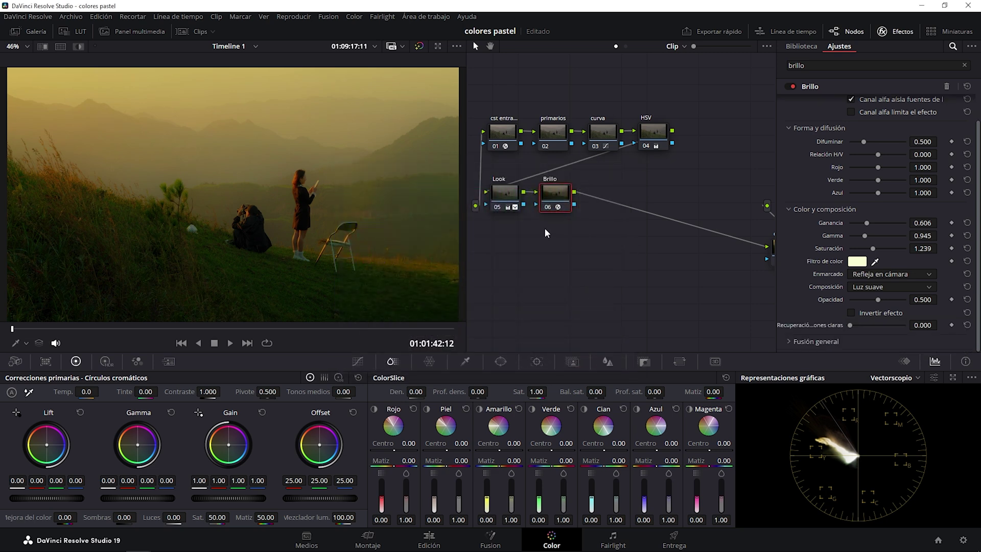
# Nudge the Look node's offset further toward blue, to 23.54/24.95/26.34.
pyautogui.click(498, 192)
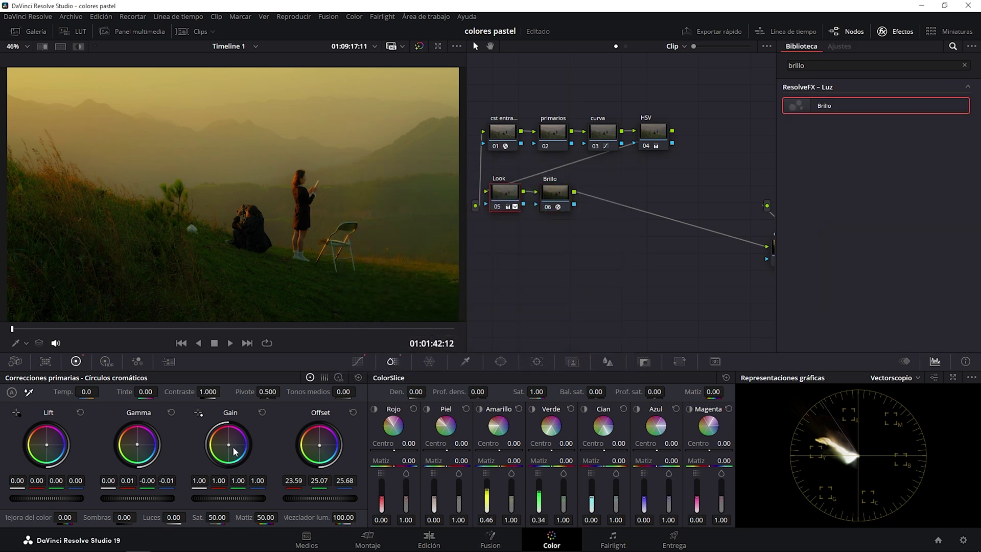
pyautogui.moveTo(141, 452); pyautogui.dragTo(141, 450)
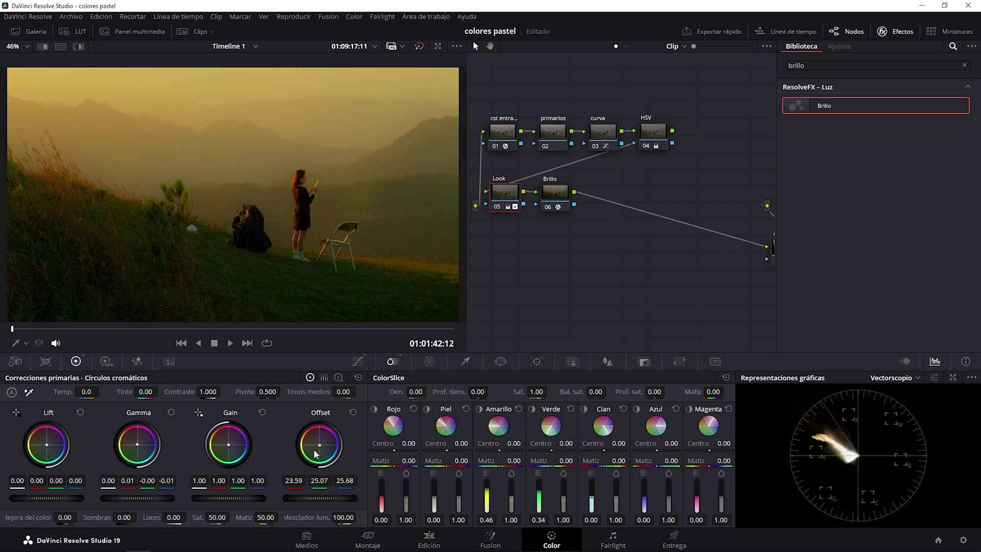
pyautogui.moveTo(320, 445); pyautogui.dragTo(321, 445)
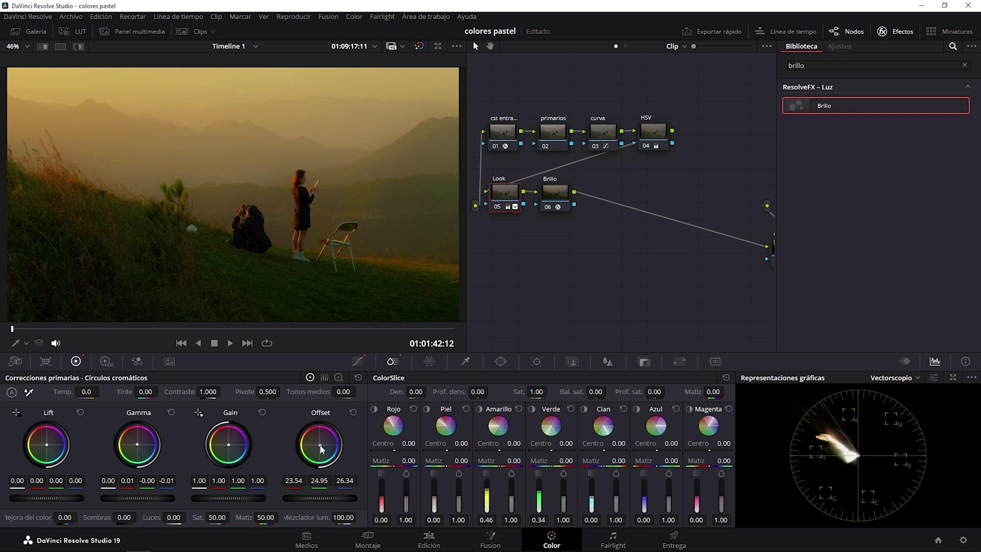
# Close the Effects library and add a new serial node after the Brillo node.
pyautogui.click(895, 31)
pyautogui.click(594, 195)
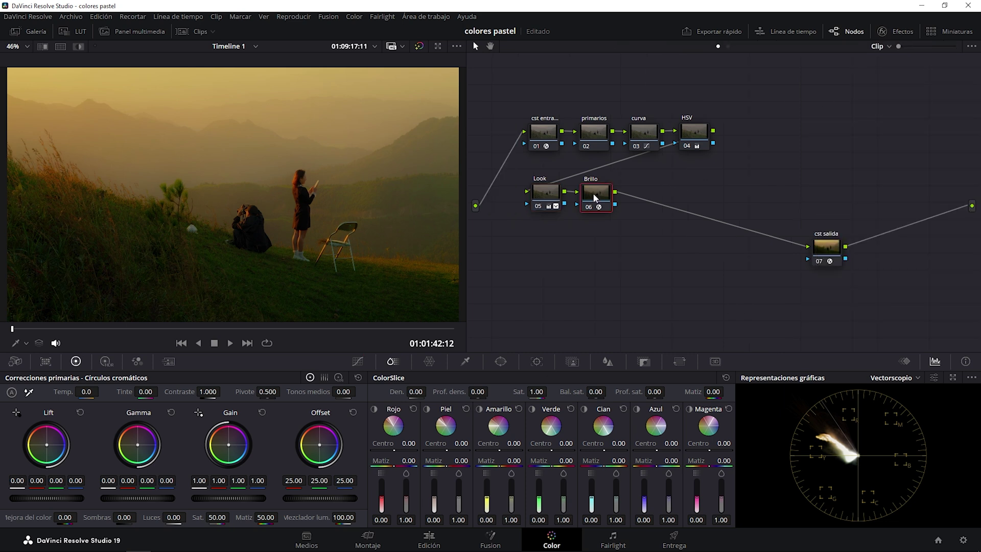
pyautogui.hotkey('alt', 's')
# Rename the new serial node to 'Grano'.
pyautogui.rightClick(637, 193)
pyautogui.click(651, 212)
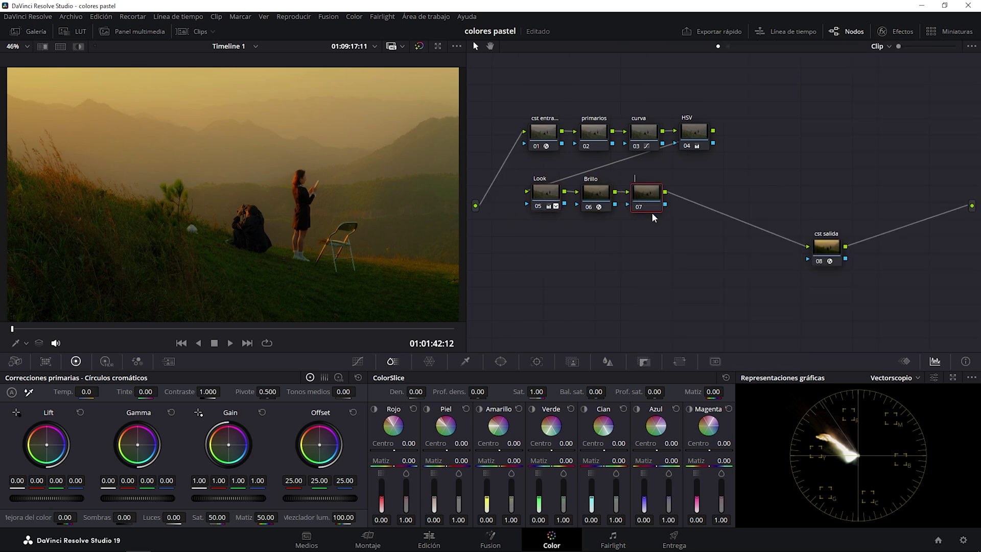
pyautogui.write('Grano')
pyautogui.press('Return')
# Apply the Granulosidad film grain to Grano in 16mm 500T style, then compare with the ungraded clip.
pyautogui.click(890, 37)
pyautogui.click(840, 68)
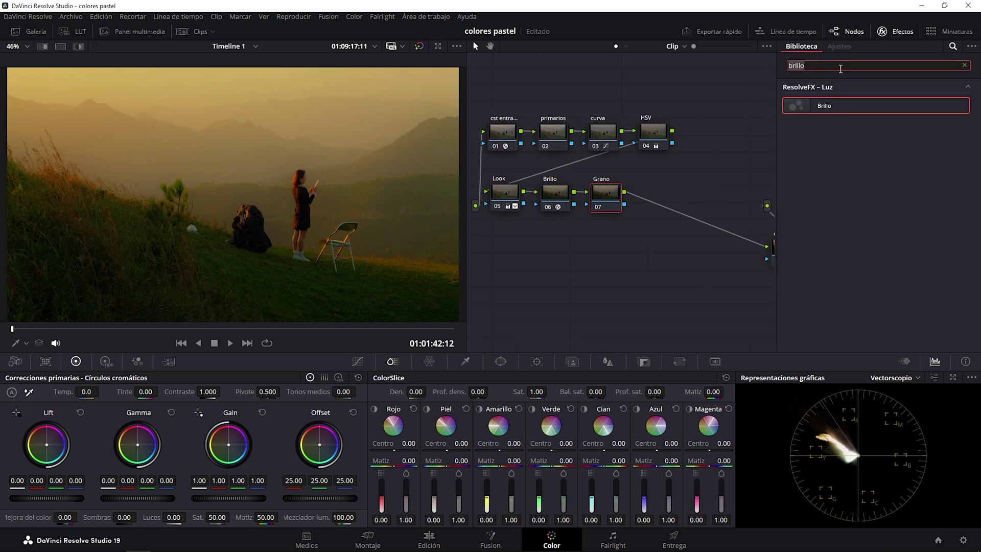
pyautogui.write('granu')
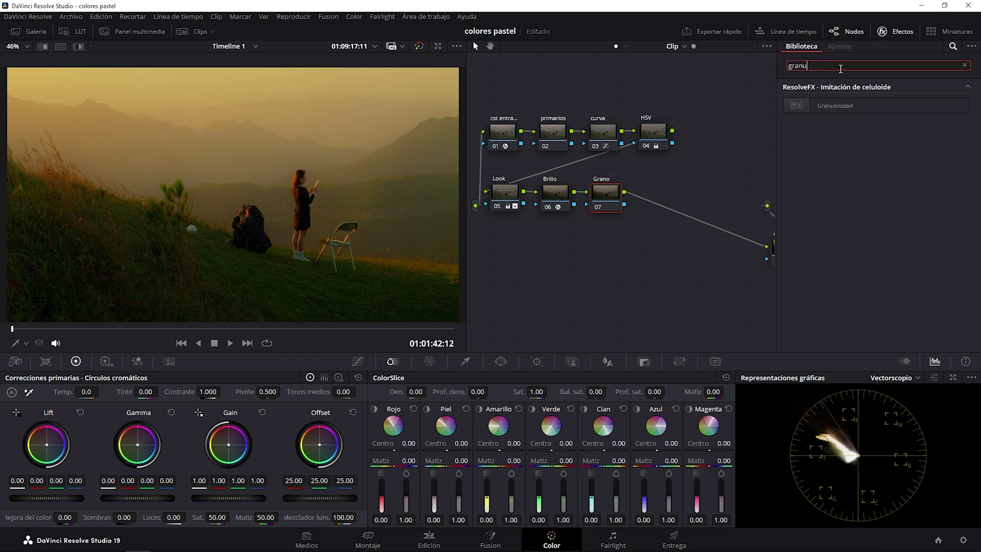
pyautogui.moveTo(837, 106); pyautogui.dragTo(605, 198)
pyautogui.click(862, 102)
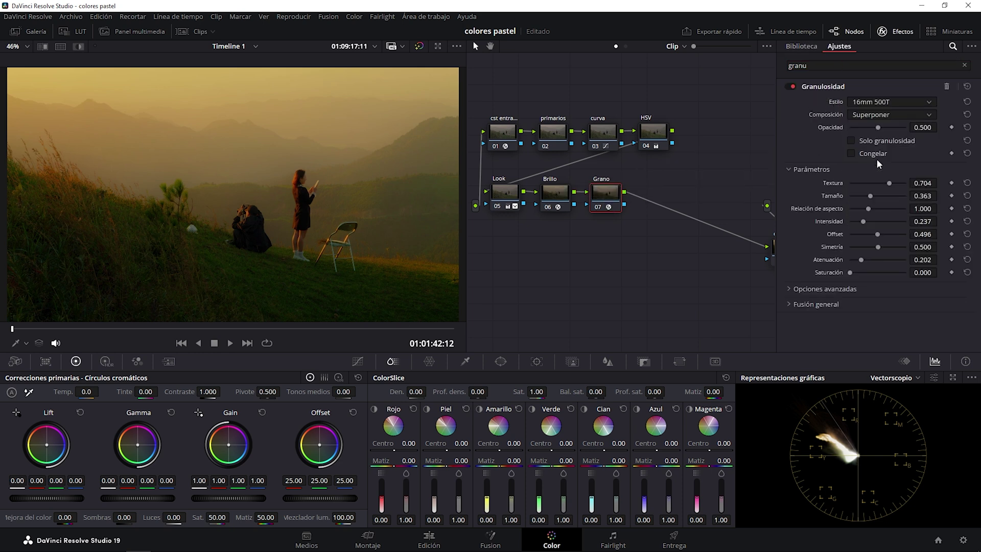
pyautogui.click(419, 47)
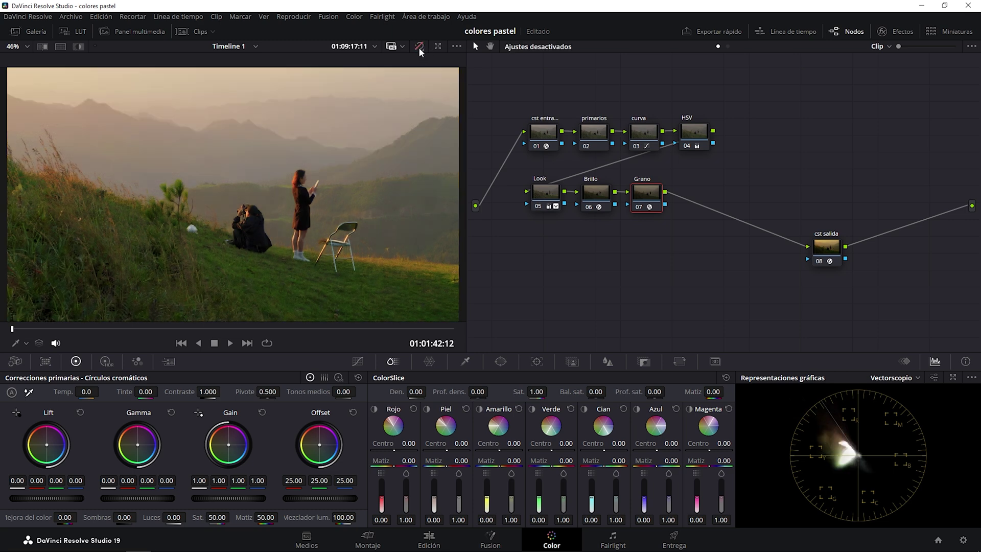
pyautogui.click(419, 47)
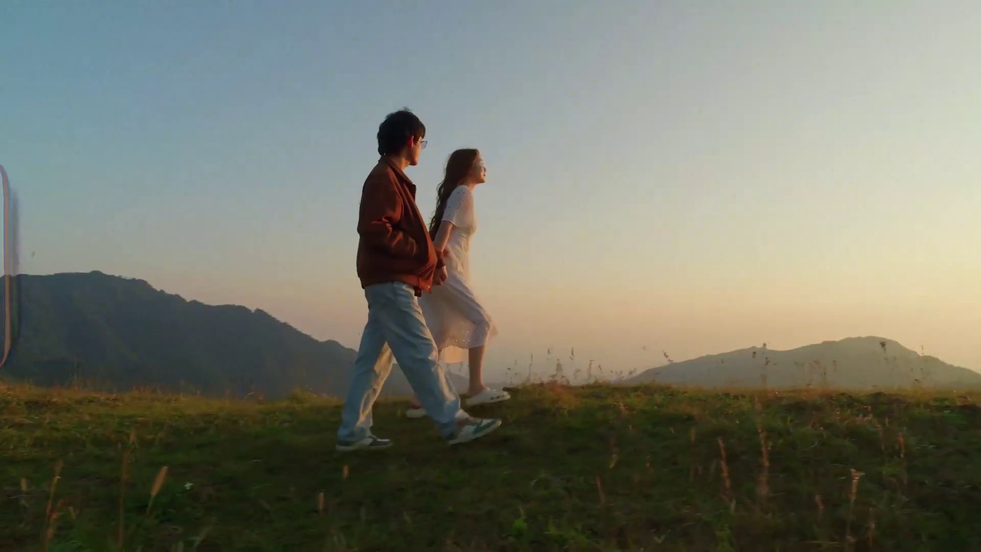